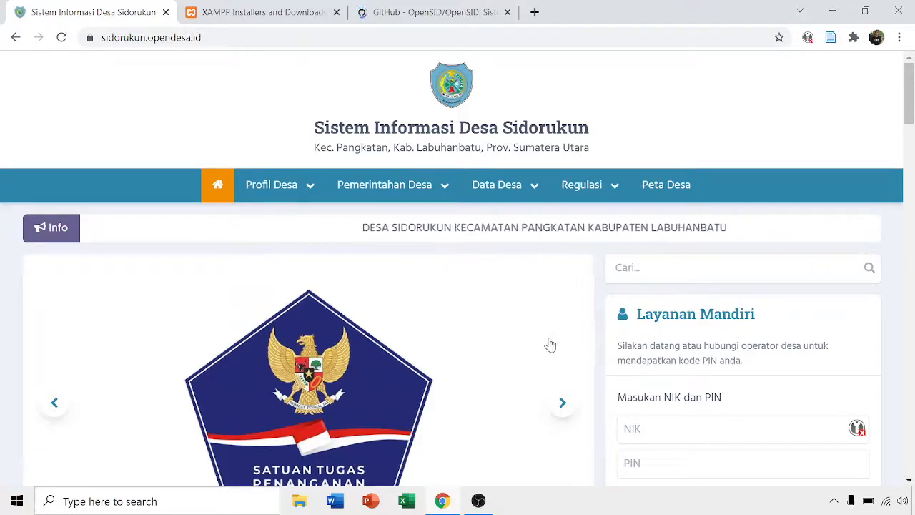
# Step: Switch to the XAMPP website and open its page of other download versions to review the Windows releases
pyautogui.click(273, 14)
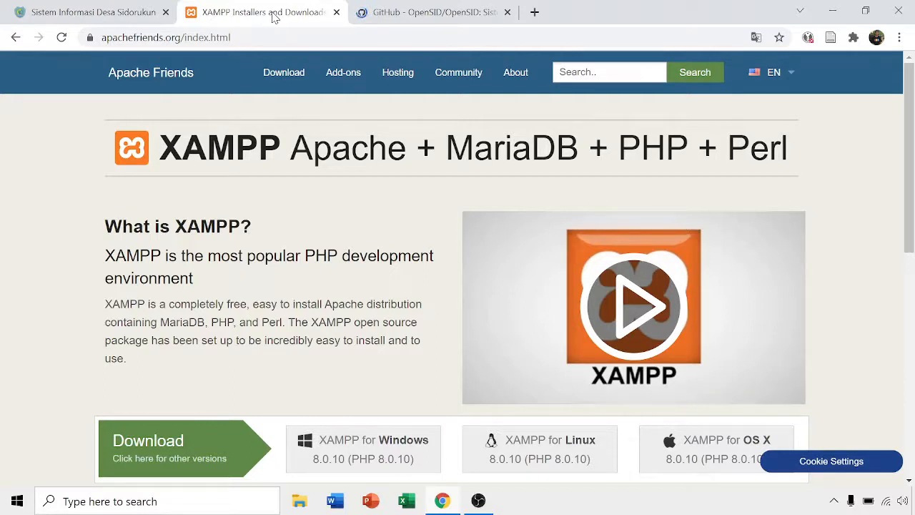
pyautogui.scroll(-1, 321, 78)
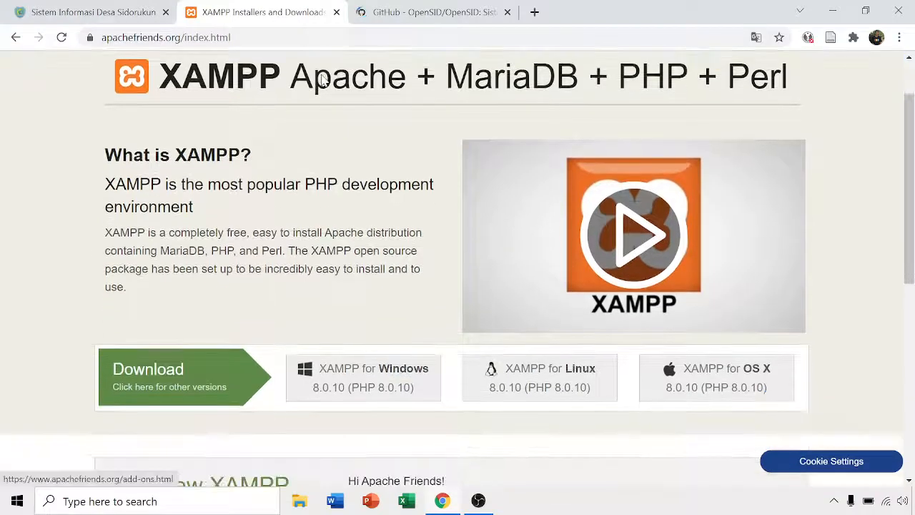
pyautogui.scroll(1, 321, 78)
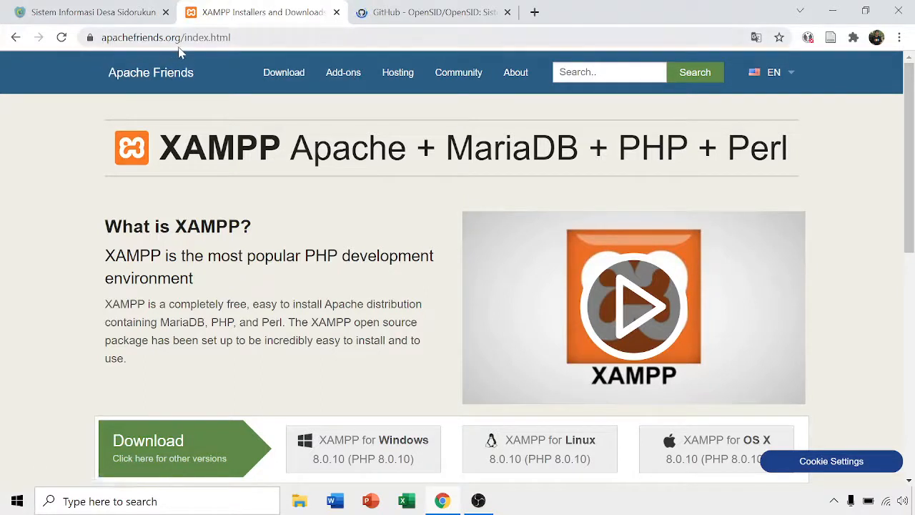
pyautogui.scroll(-1, 297, 61)
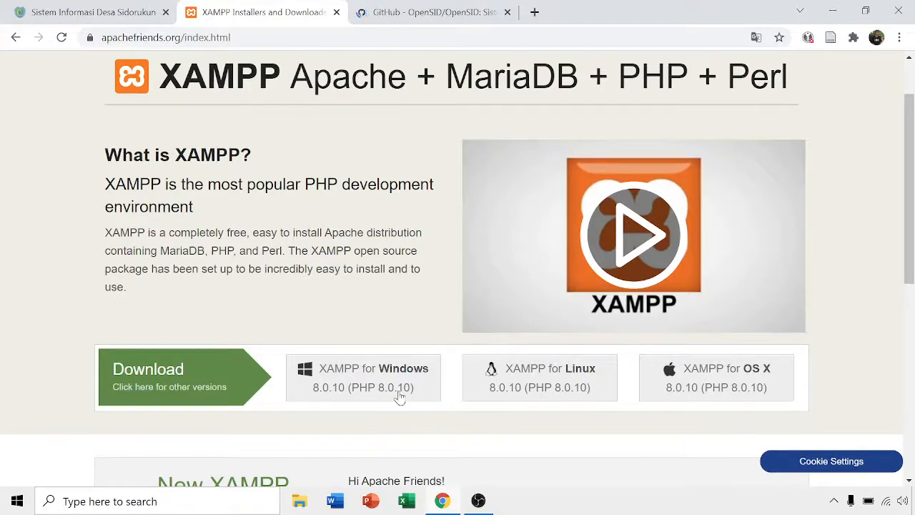
pyautogui.click(178, 395)
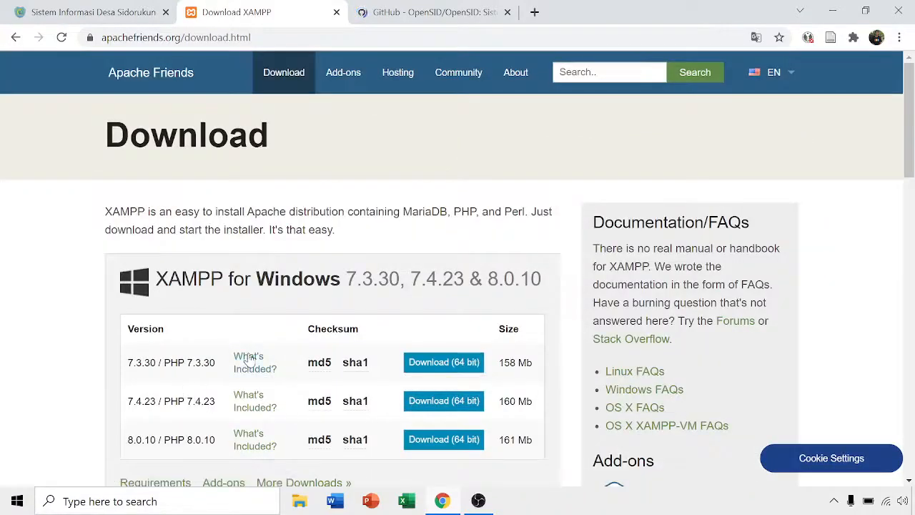
pyautogui.scroll(-2, 245, 357)
pyautogui.scroll(1, 250, 358)
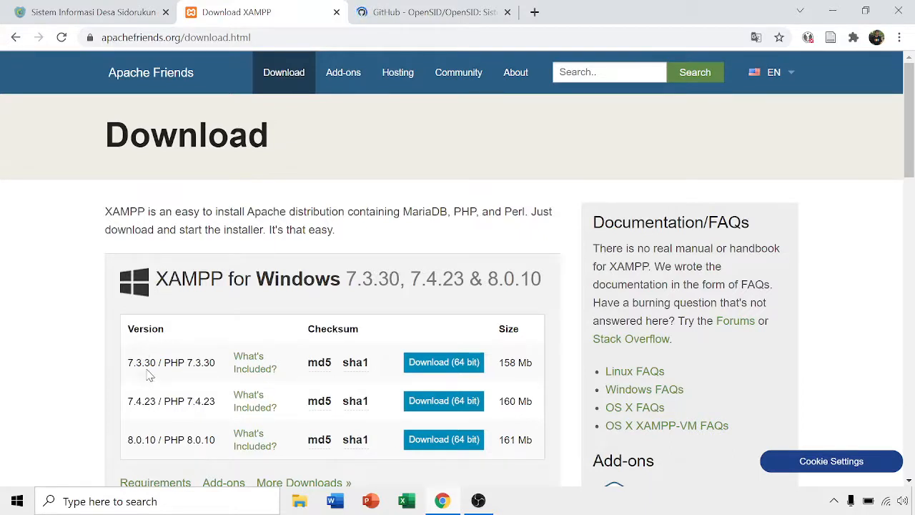
# Step: Start downloading the 64-bit XAMPP 7.3.30 installer for Windows, cancel the download, and close its page
pyautogui.click(453, 371)
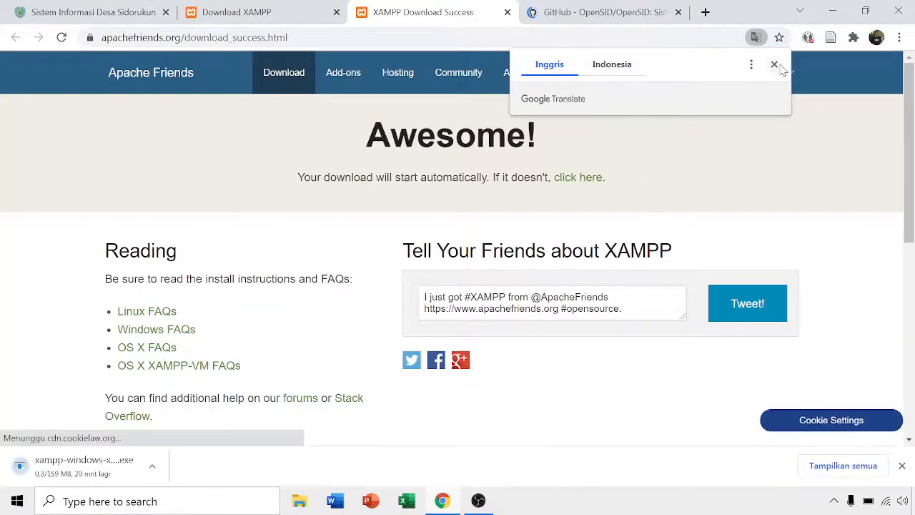
pyautogui.click(774, 64)
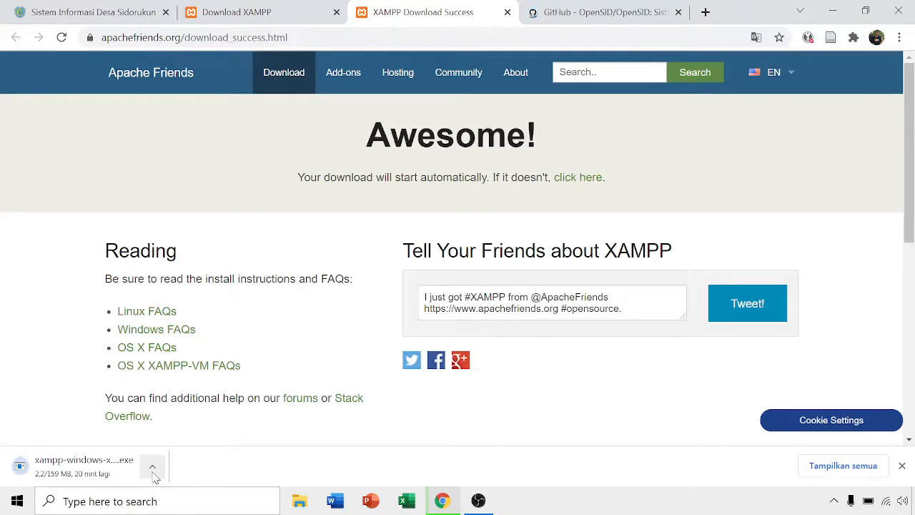
pyautogui.click(153, 473)
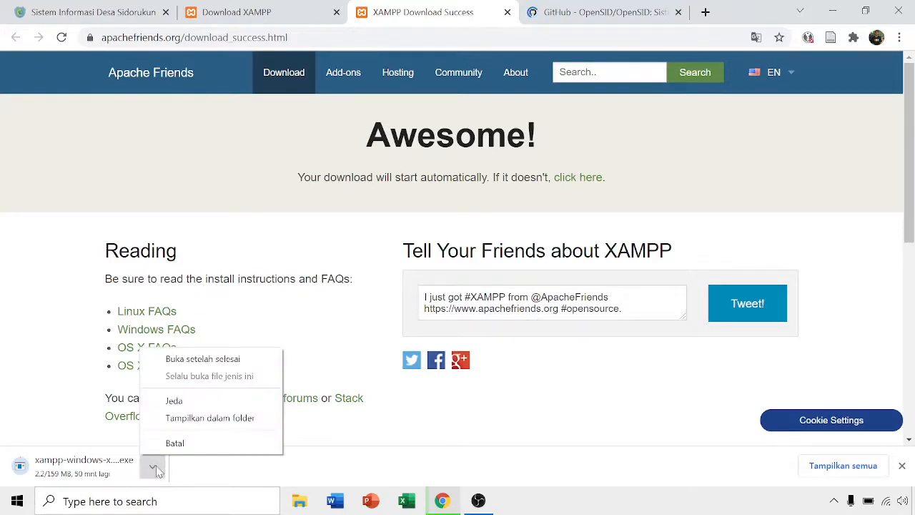
pyautogui.click(172, 445)
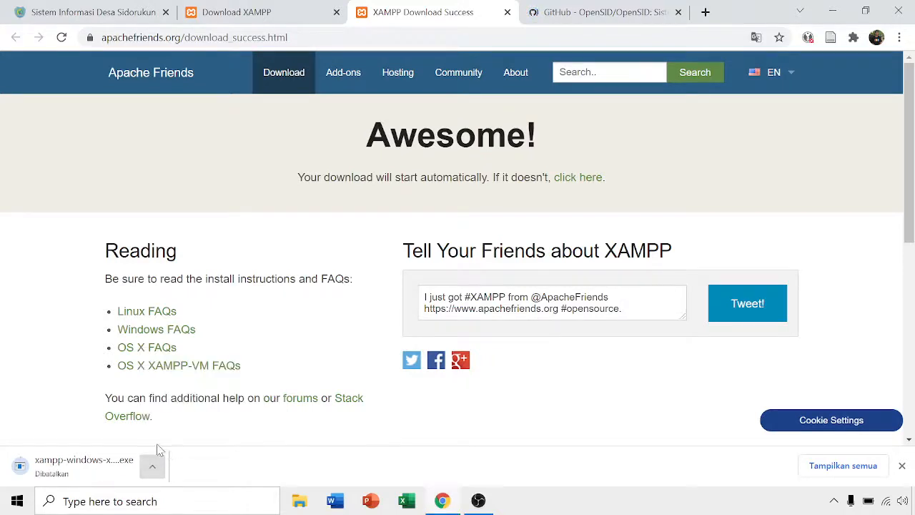
pyautogui.click(508, 13)
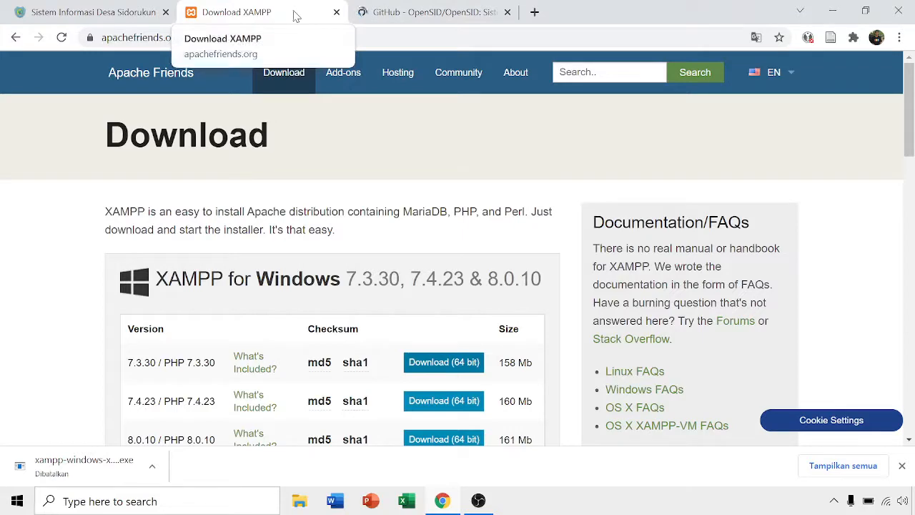
# Step: Switch to the OpenSID repository on GitHub, clear the translation prompt and downloads bar, and look through its files and folders
pyautogui.click(437, 14)
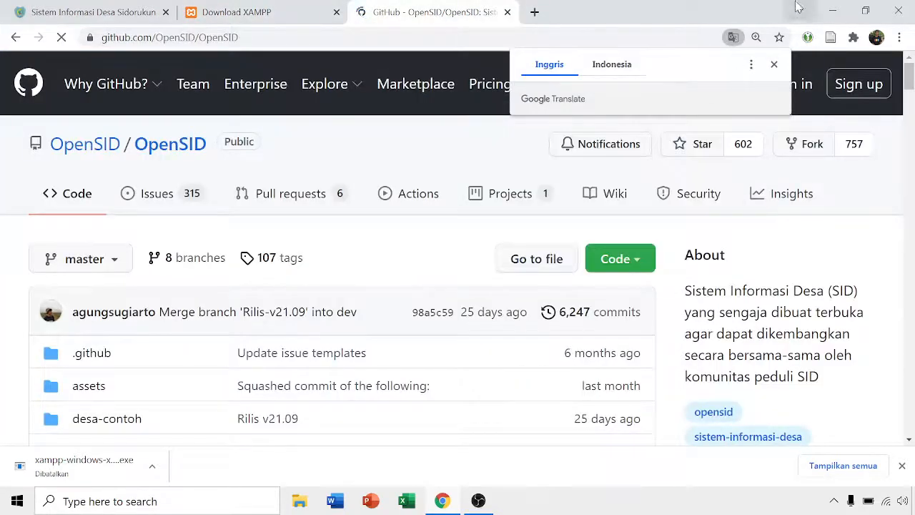
pyautogui.click(775, 65)
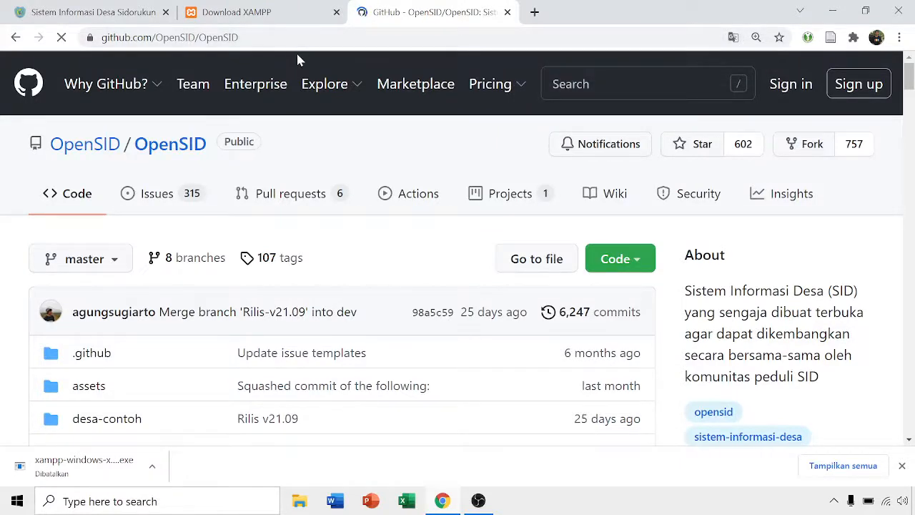
pyautogui.scroll(-1, 311, 94)
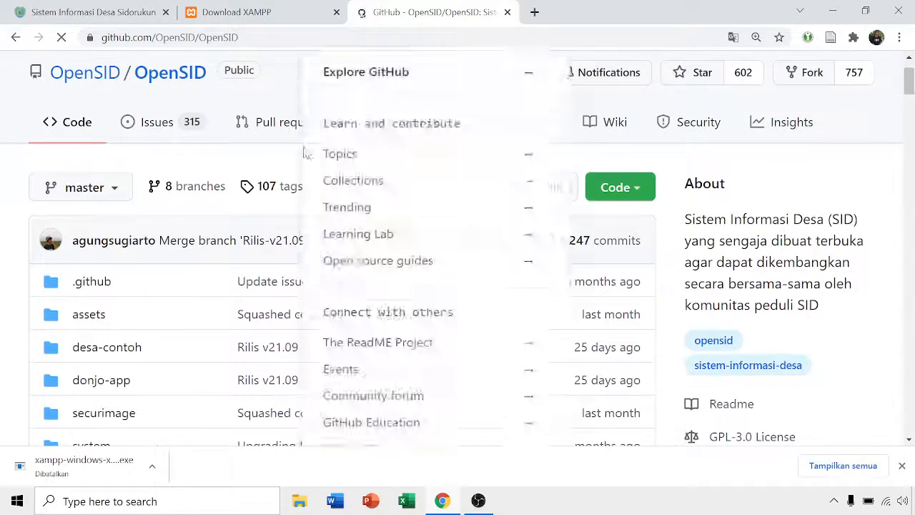
pyautogui.click(903, 466)
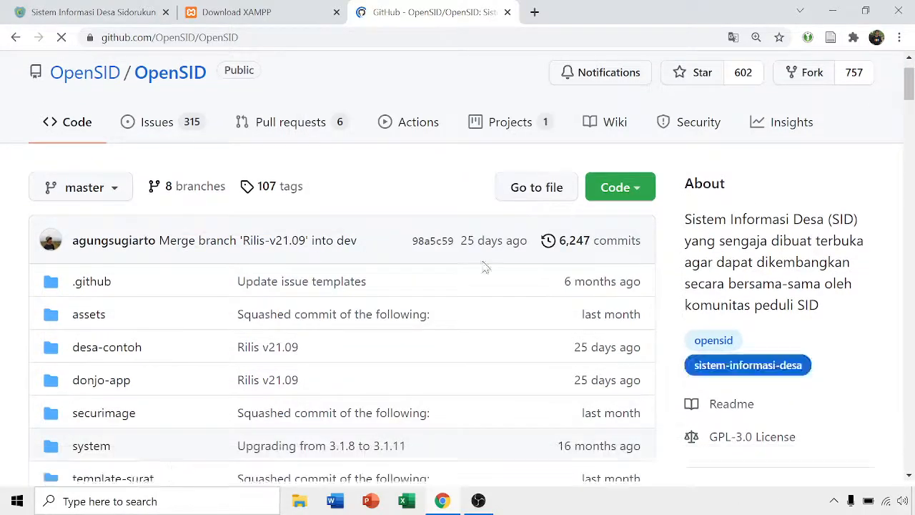
pyautogui.scroll(-2, 393, 248)
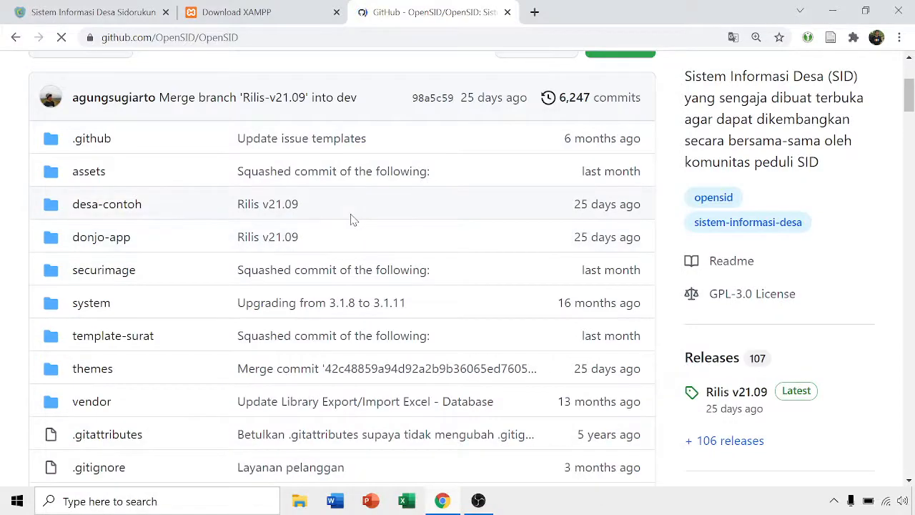
pyautogui.scroll(-5, 351, 219)
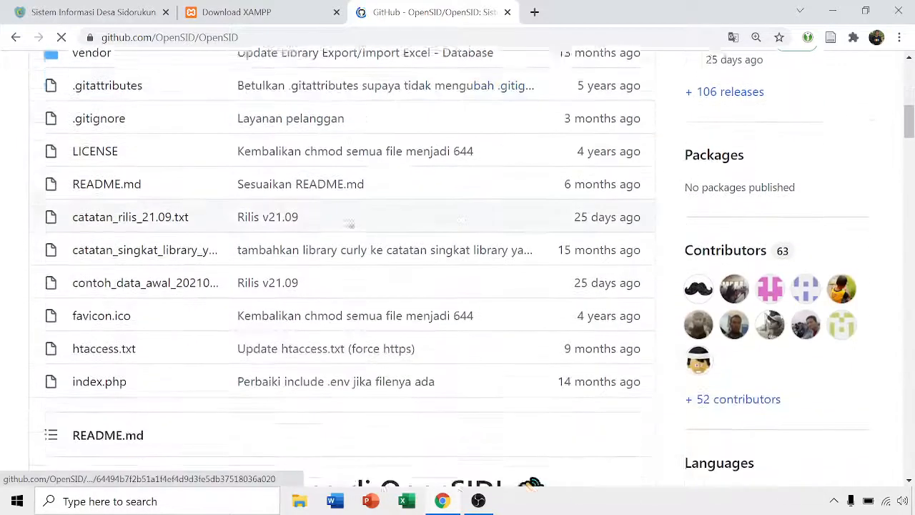
pyautogui.scroll(5, 430, 361)
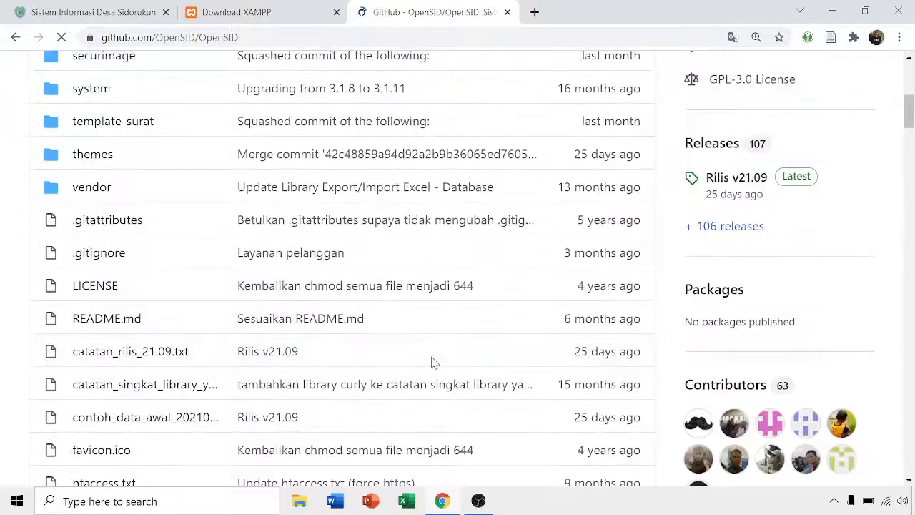
pyautogui.scroll(2, 430, 355)
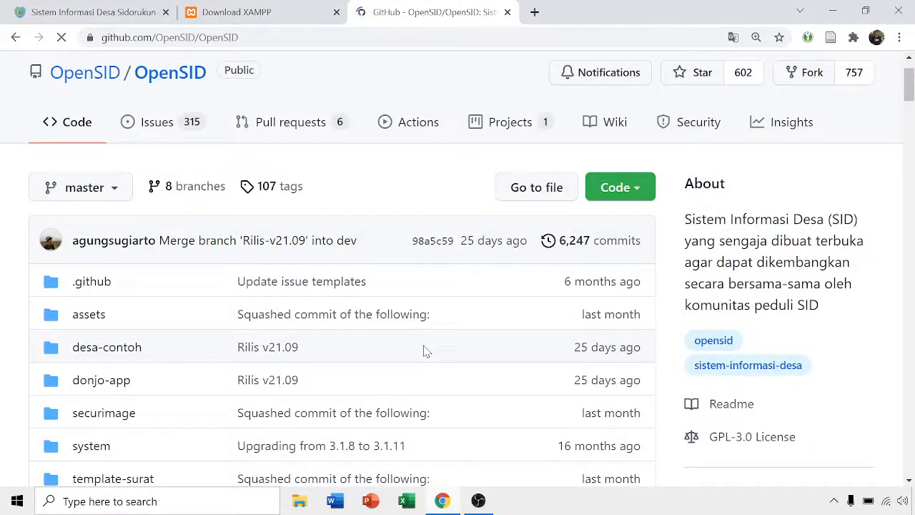
pyautogui.scroll(1, 425, 350)
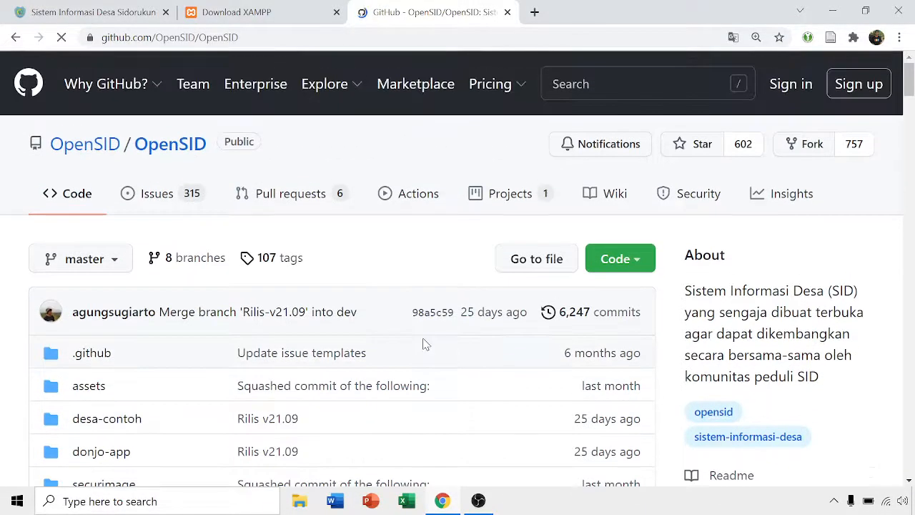
pyautogui.scroll(-2, 426, 347)
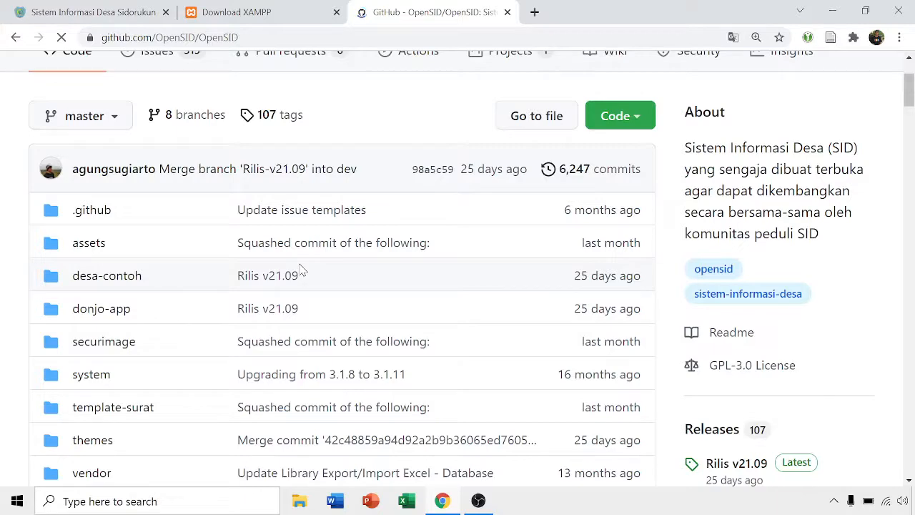
pyautogui.scroll(1, 301, 270)
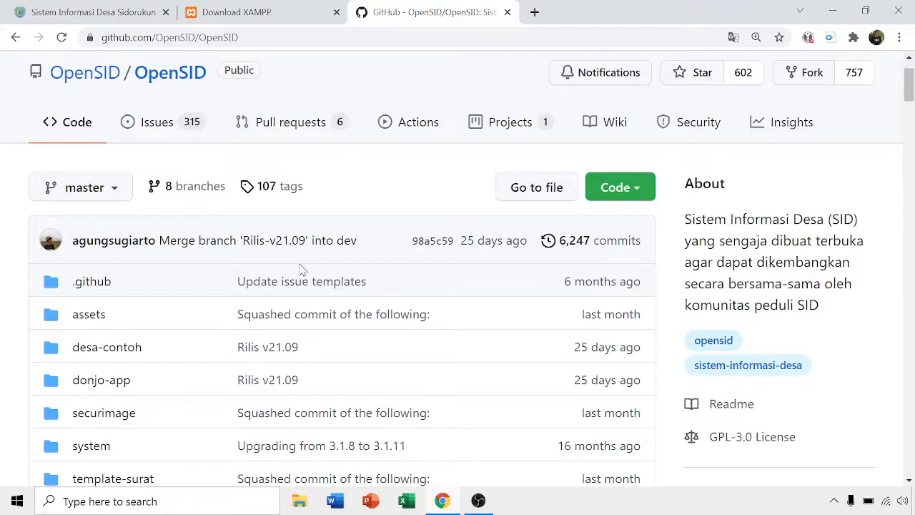
# Step: Open the latest OpenSID release, Rilis v21.09, and download its source code as a zip from the release assets
pyautogui.scroll(-2, 300, 272)
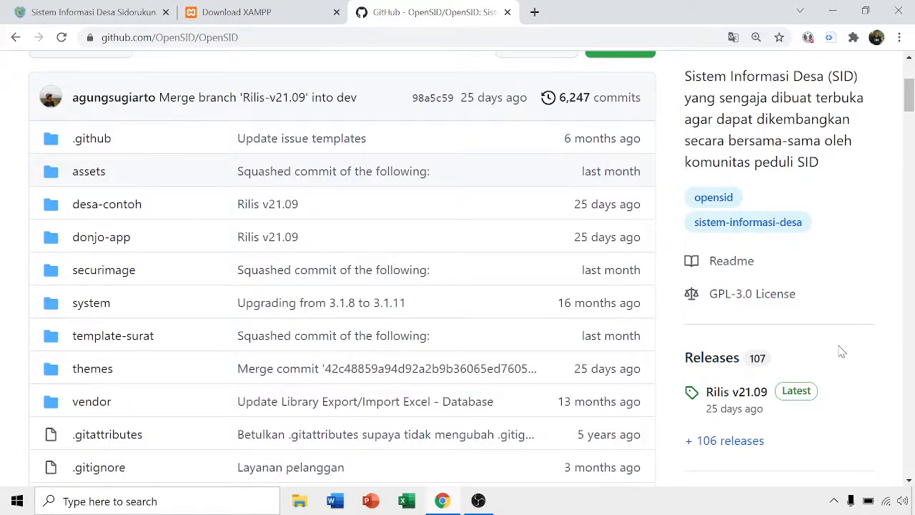
pyautogui.click(739, 402)
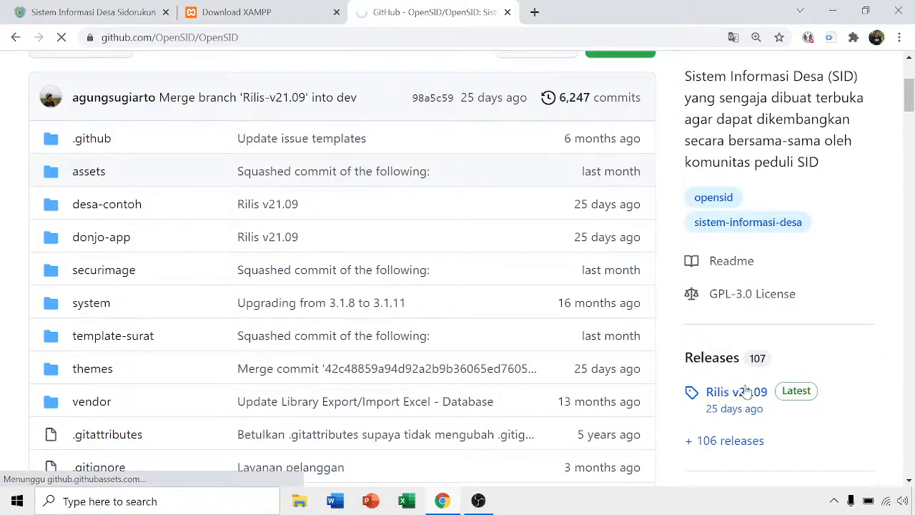
pyautogui.scroll(-2, 332, 337)
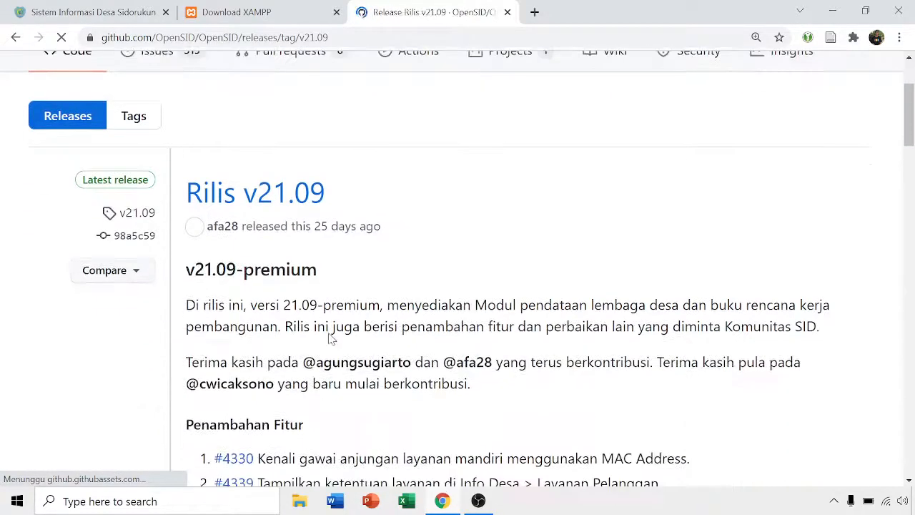
pyautogui.scroll(-8, 331, 337)
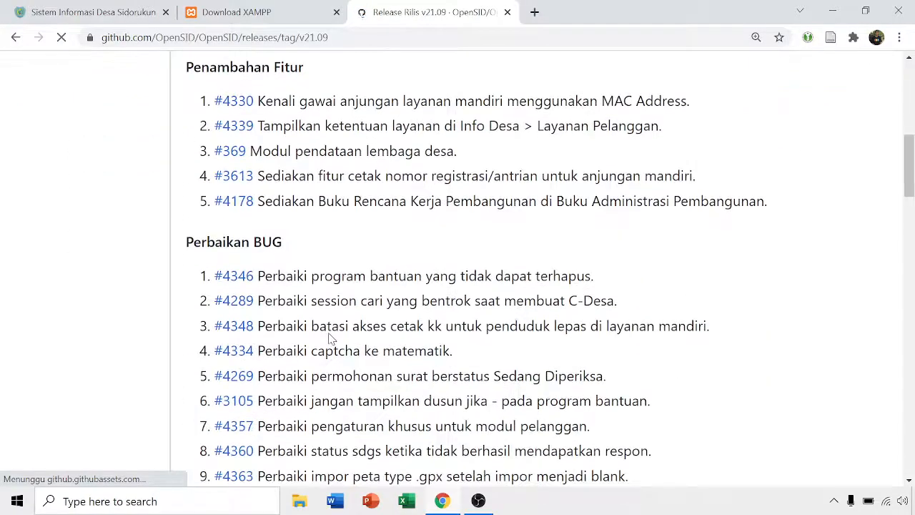
pyautogui.scroll(-9, 331, 338)
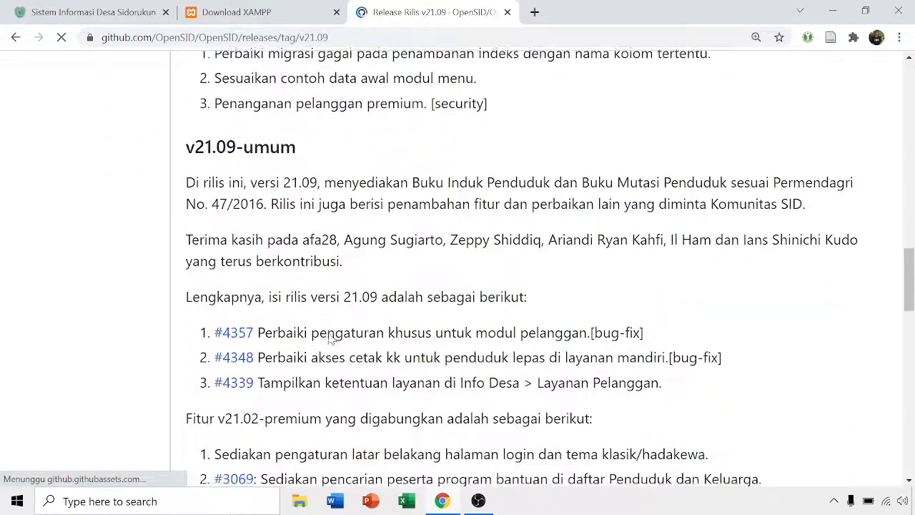
pyautogui.scroll(3, 331, 338)
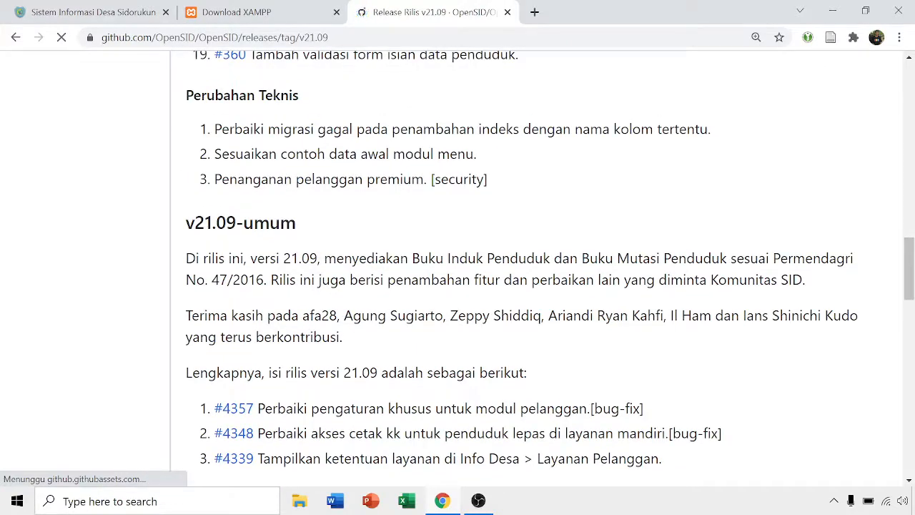
pyautogui.scroll(-9, 549, 258)
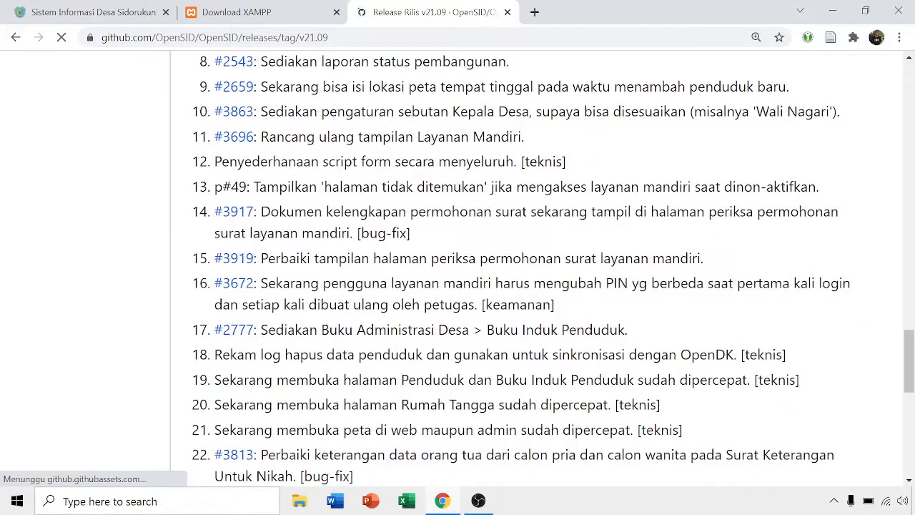
pyautogui.scroll(-2, 549, 259)
pyautogui.scroll(-3, 330, 335)
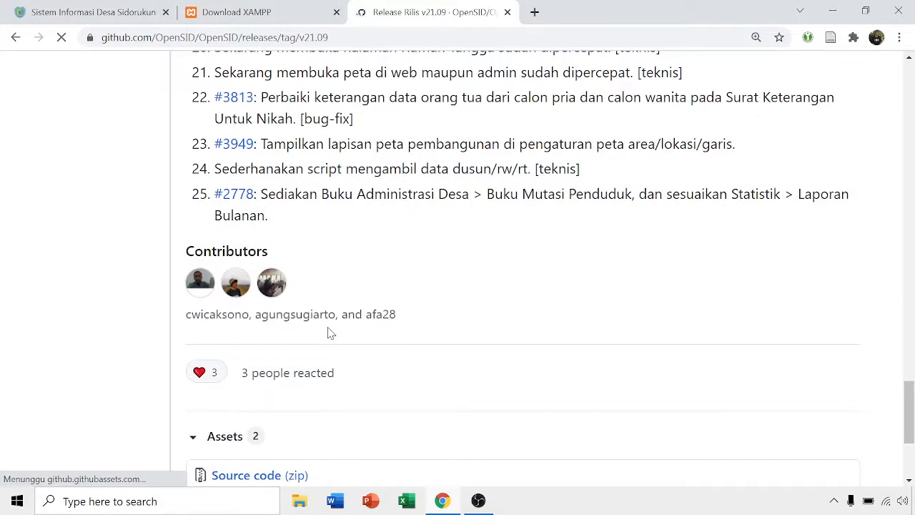
pyautogui.scroll(-2, 330, 333)
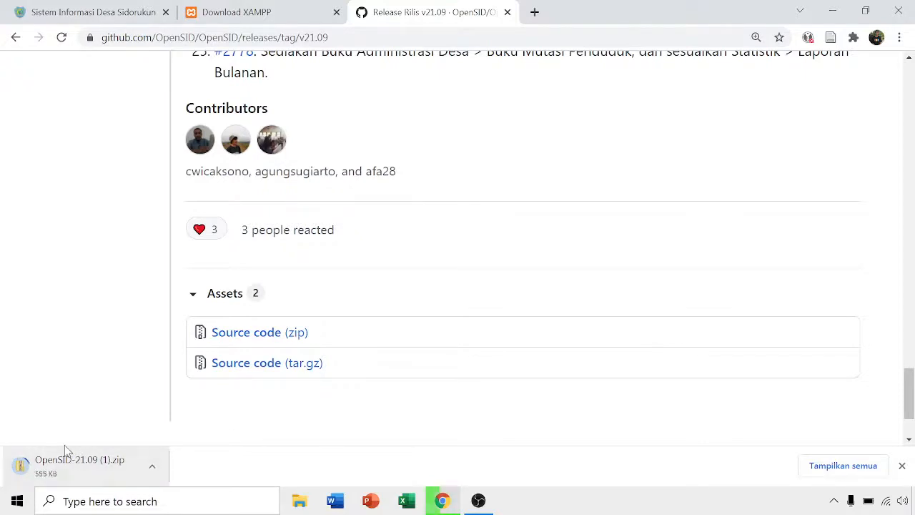
# Step: Switch to File Explorer, open the Downloads folder, and select OpenSID-21.09.zip
pyautogui.click(300, 500)
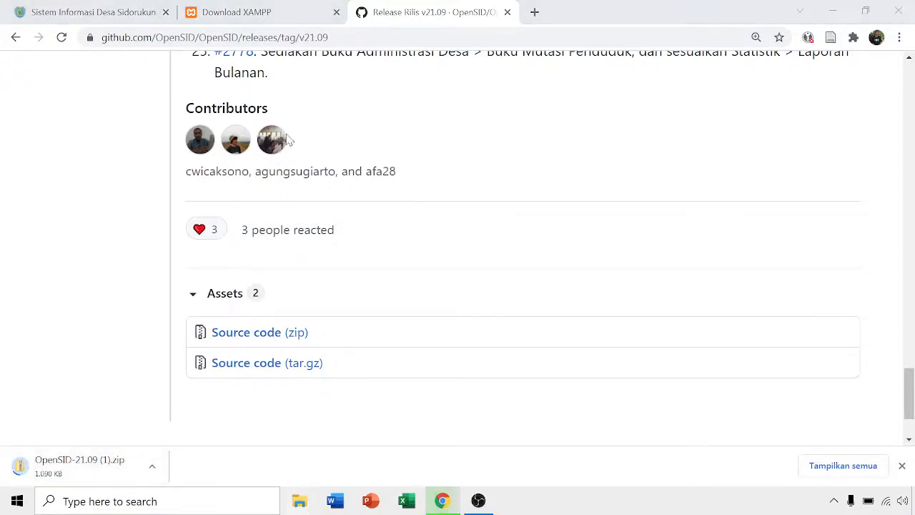
pyautogui.click(268, 295)
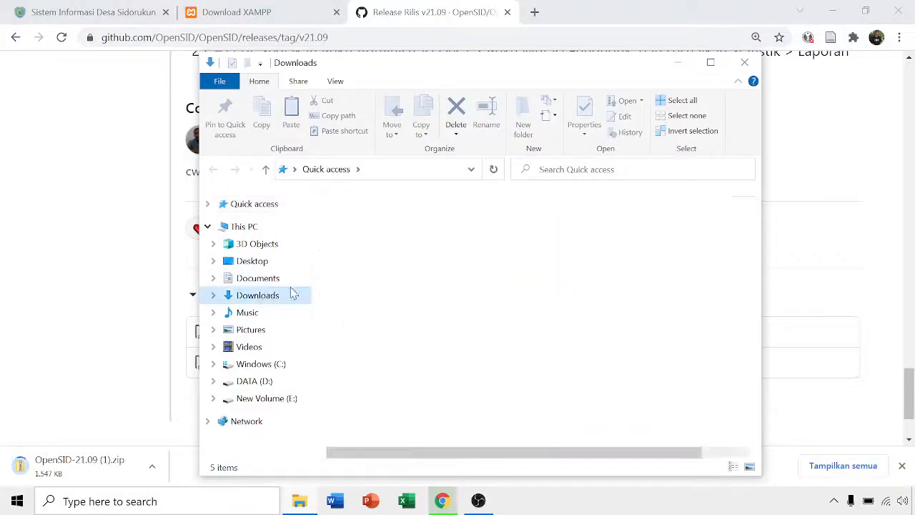
pyautogui.click(442, 314)
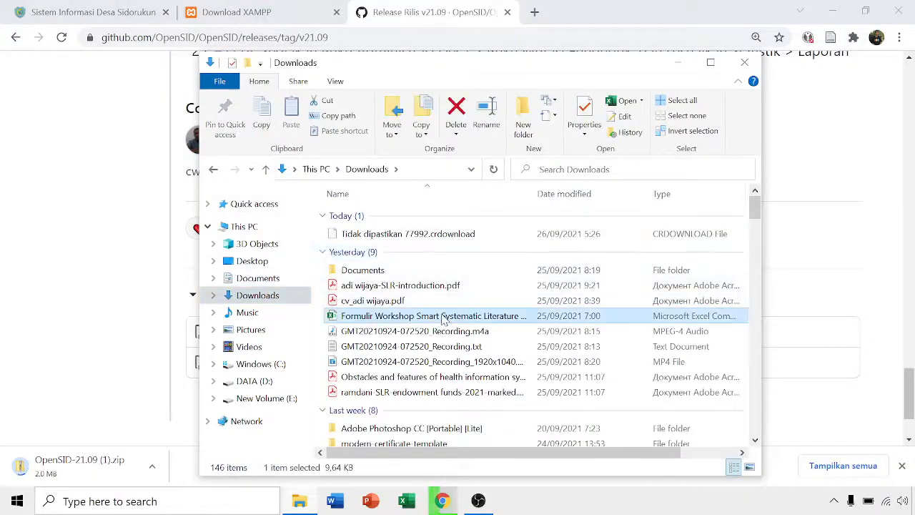
pyautogui.press('o')
pyautogui.press('p')
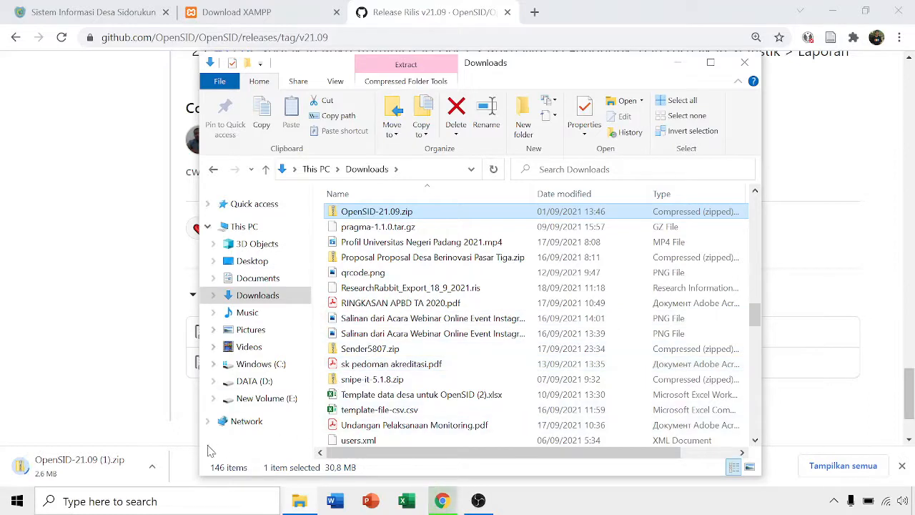
# Step: Cancel the running download of OpenSID-21.09 (1).zip in the browser and dismiss the downloads bar
pyautogui.click(153, 466)
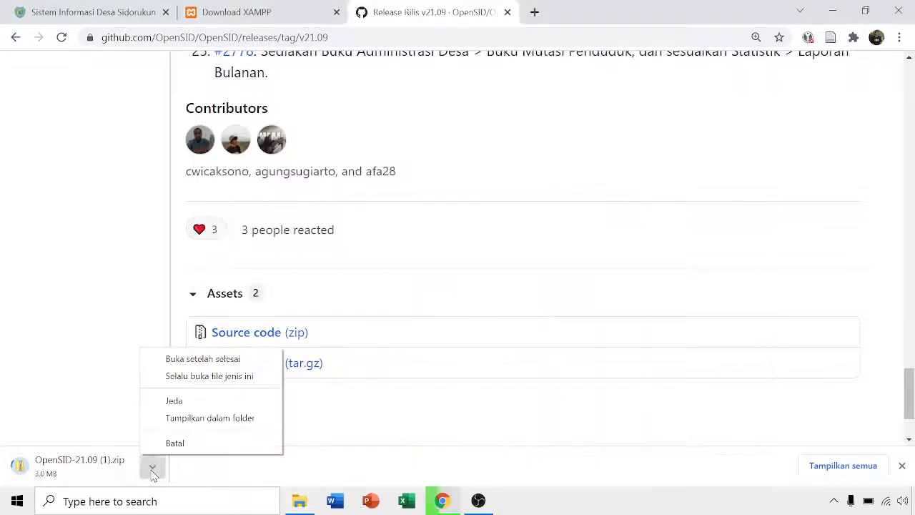
pyautogui.click(176, 443)
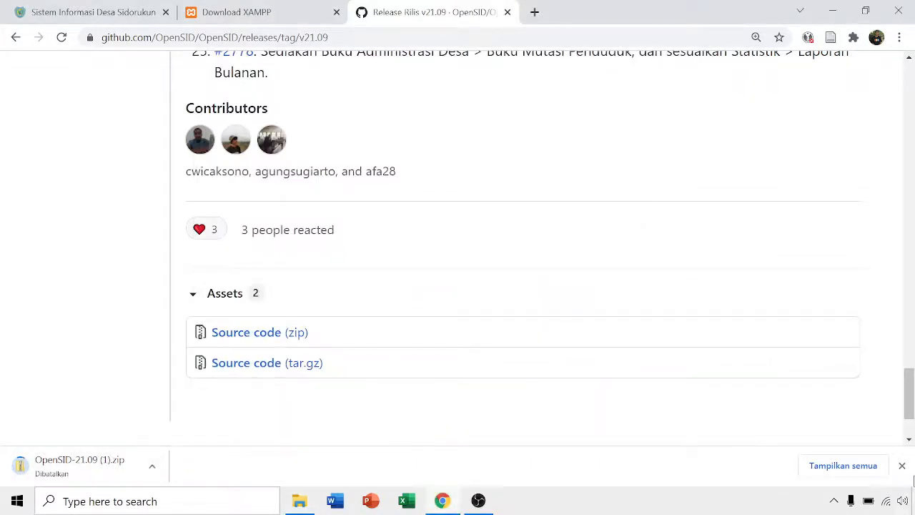
pyautogui.click(902, 466)
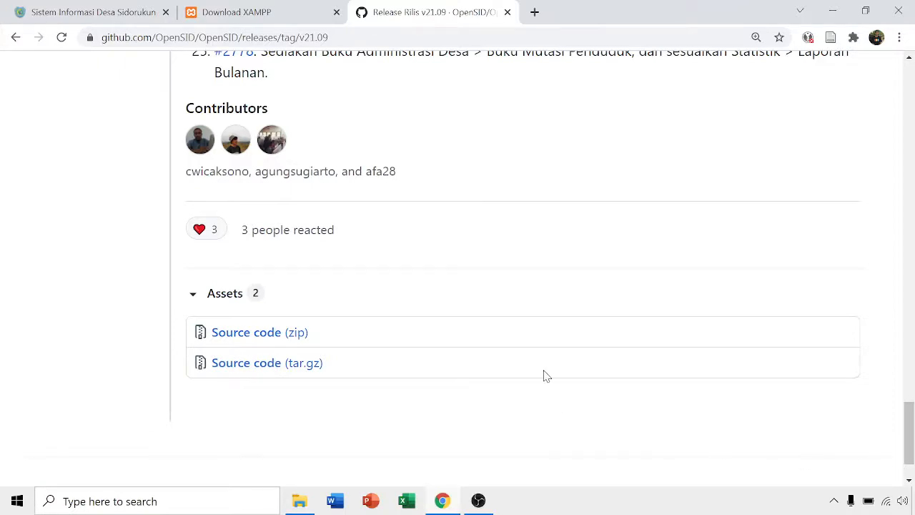
pyautogui.scroll(5, 547, 376)
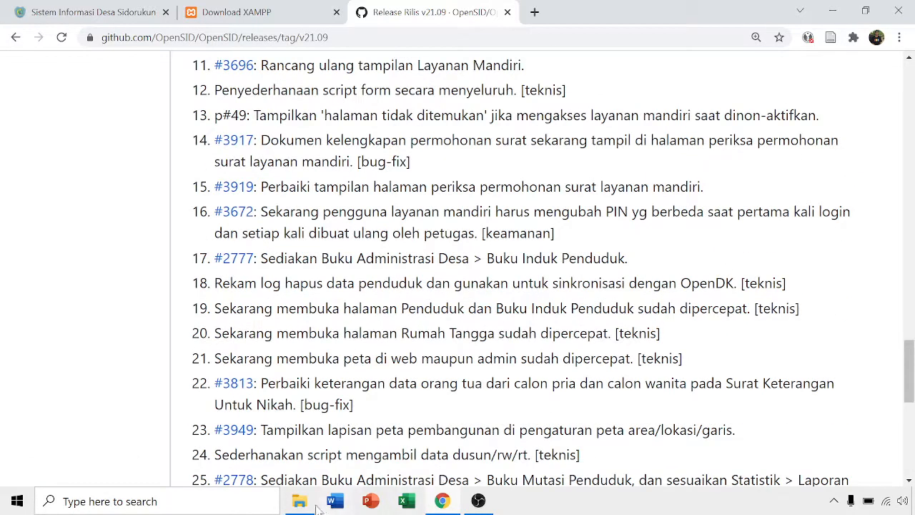
# Step: Switch to File Explorer, find OpenSID-21.09.zip in the Downloads folder, and copy it
pyautogui.click(300, 503)
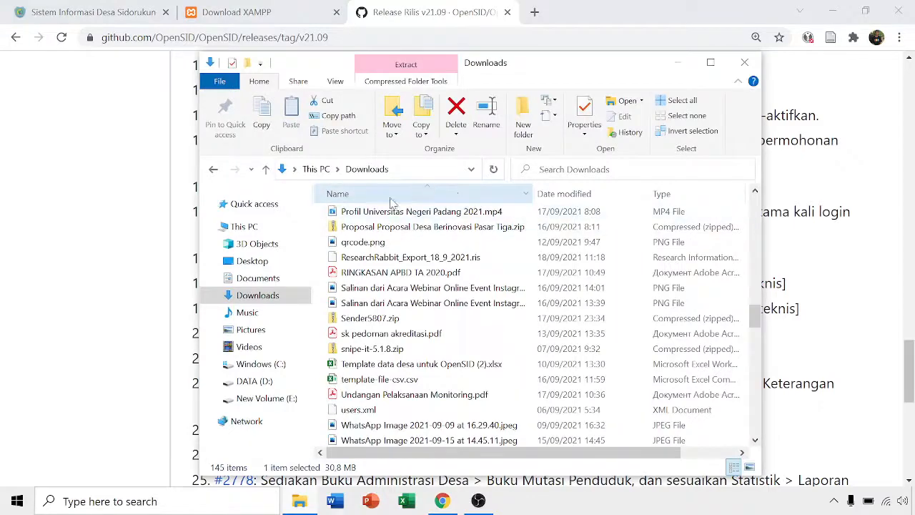
pyautogui.click(425, 365)
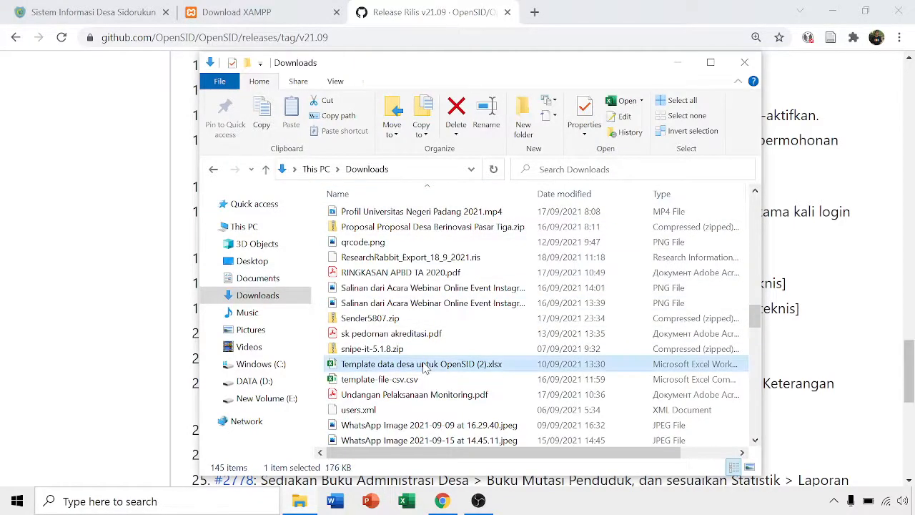
pyautogui.write('op')
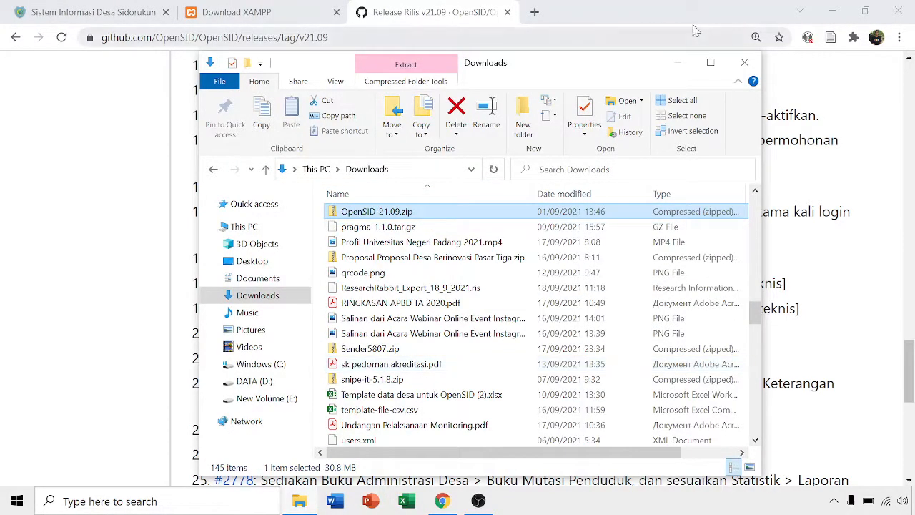
pyautogui.click(710, 62)
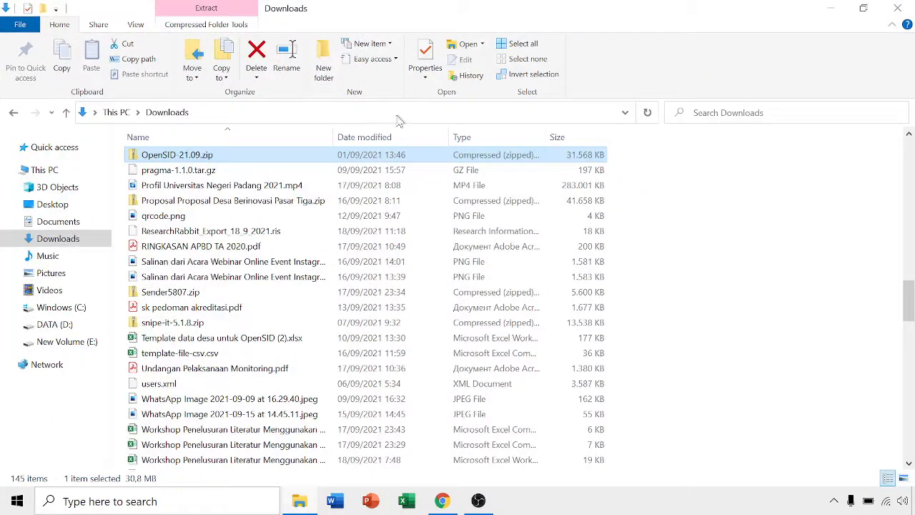
pyautogui.rightClick(180, 156)
pyautogui.click(227, 406)
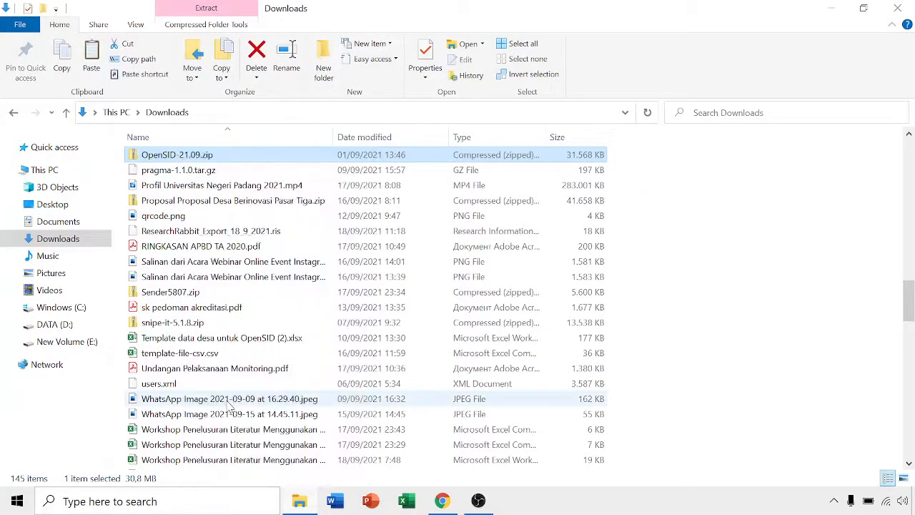
# Step: Go to the htdocs folder inside the xampp folder on drive C
pyautogui.click(79, 309)
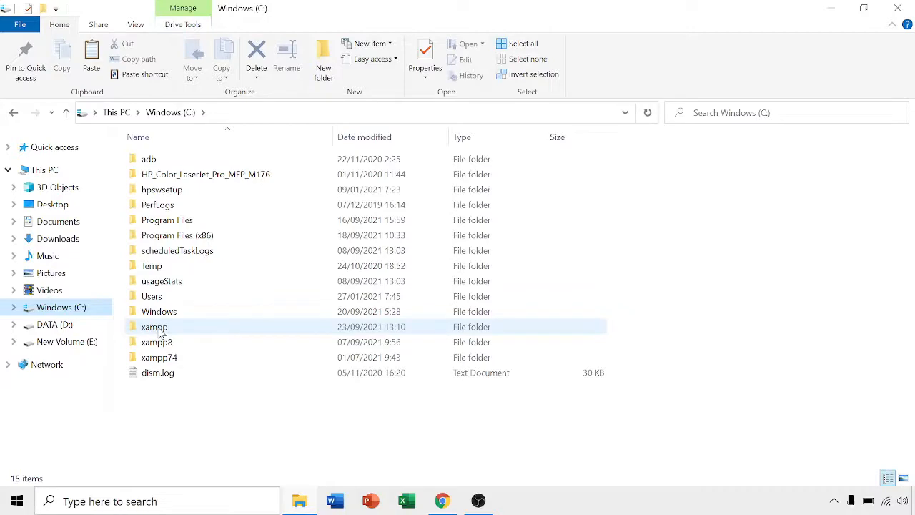
pyautogui.doubleClick(160, 329)
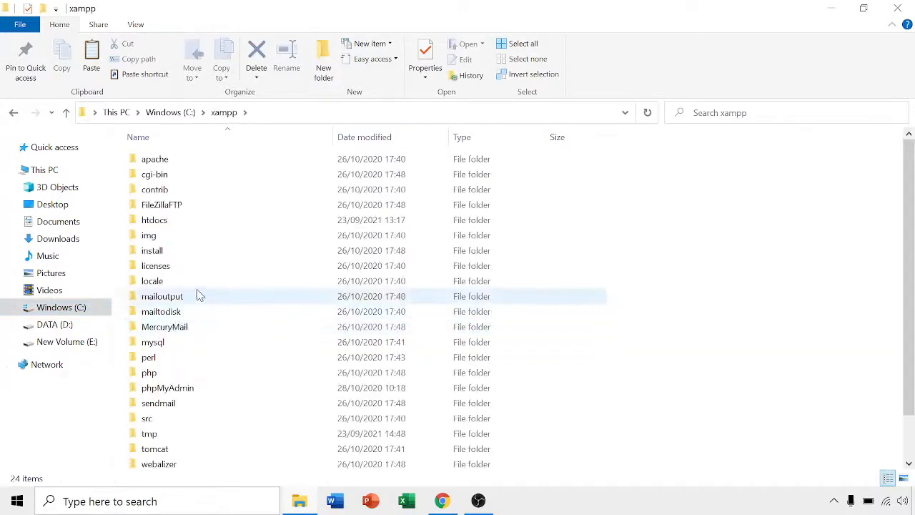
pyautogui.doubleClick(171, 230)
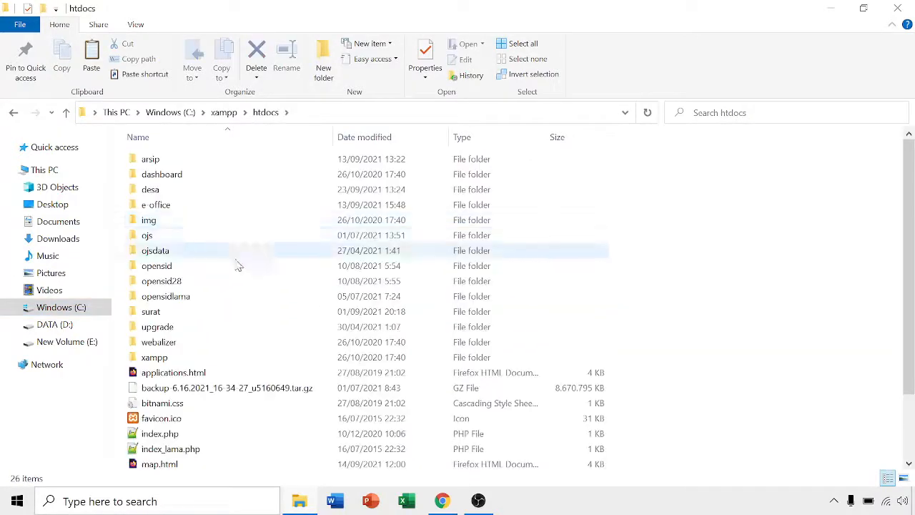
# Step: Delete OpenSID-21.09 (1).zip, OpenSID-21.07.zip, OpenSID-21.08.zip and the upgrade SQL file from htdocs
pyautogui.scroll(-2, 291, 339)
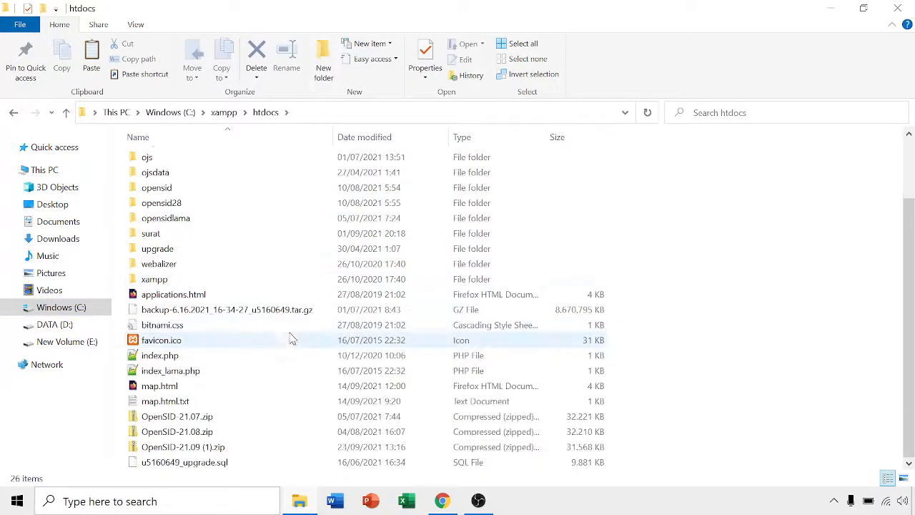
pyautogui.click(219, 449)
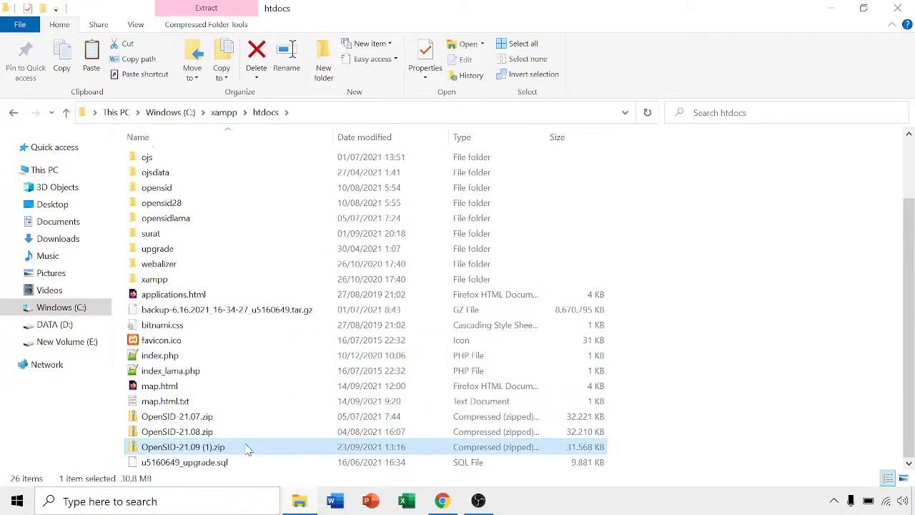
pyautogui.press('Delete')
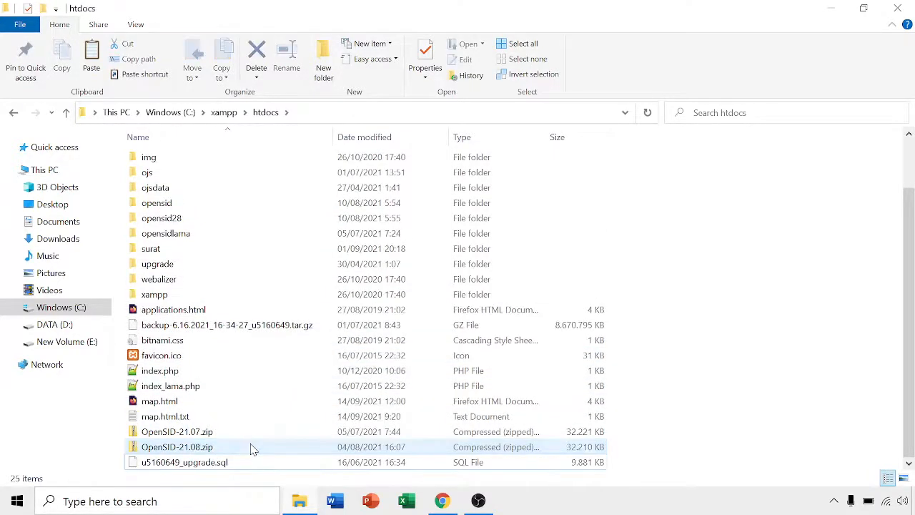
pyautogui.click(211, 462)
pyautogui.hotkey('shift', 'Up')
pyautogui.hotkey('shift', 'Up')
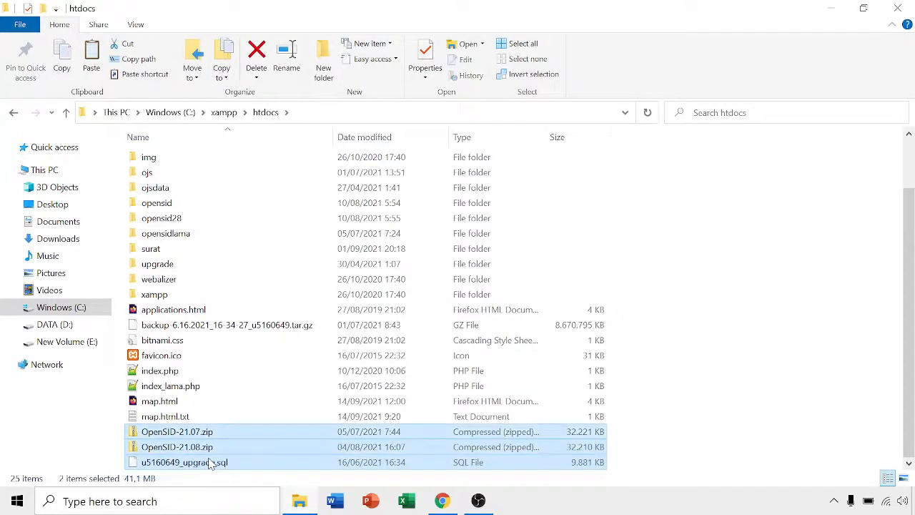
pyautogui.press('Delete')
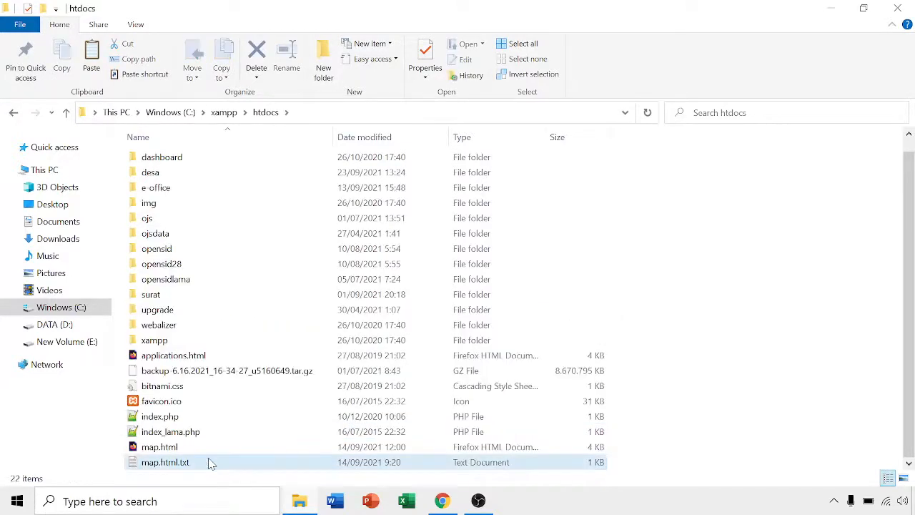
# Step: Paste OpenSID-21.09.zip into htdocs and extract it with 7-Zip into a folder named OpenSID-21.09
pyautogui.hotkey('ctrl', 'v')
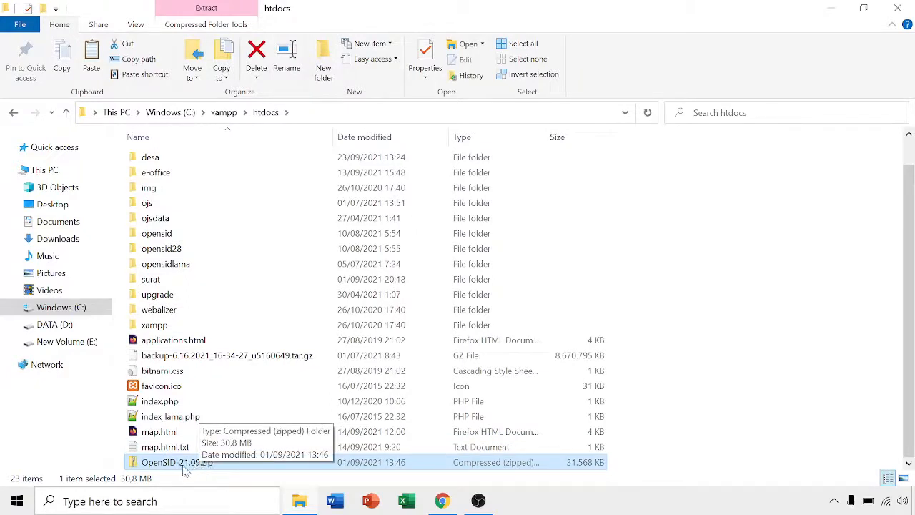
pyautogui.click(687, 463)
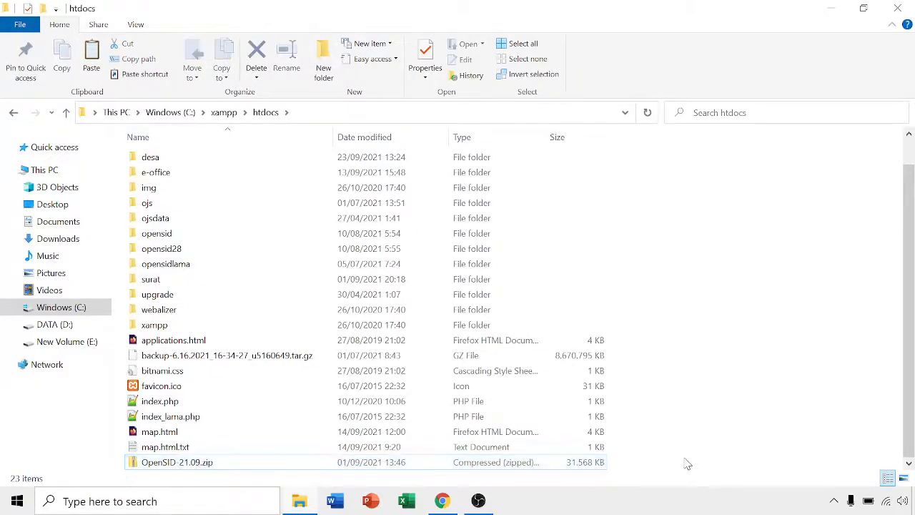
pyautogui.rightClick(183, 470)
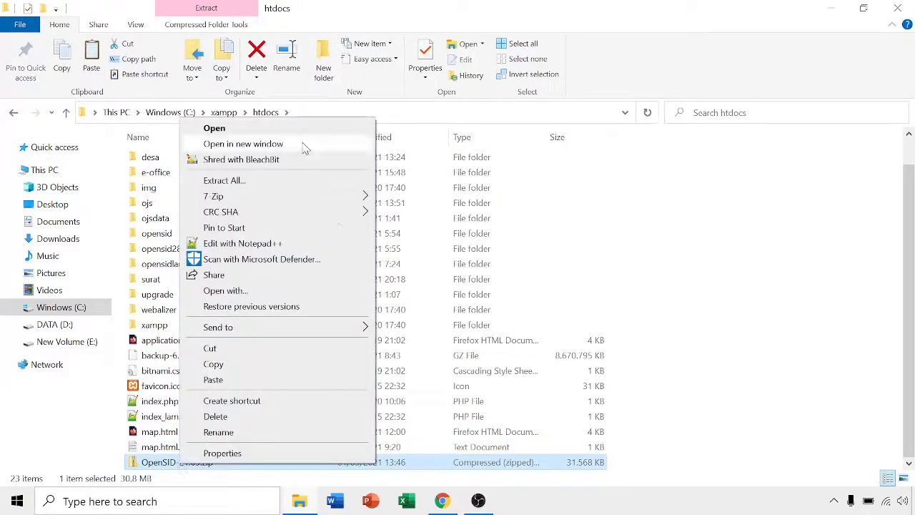
pyautogui.moveTo(311, 198)
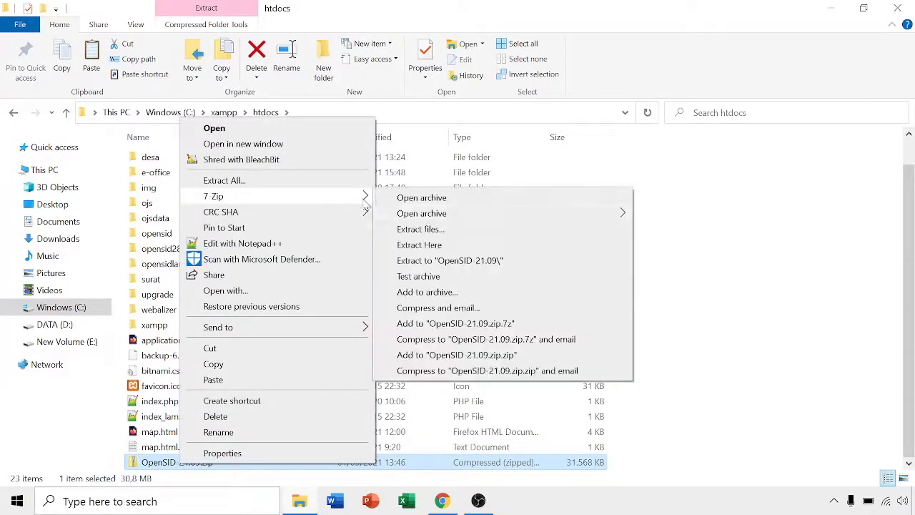
pyautogui.click(468, 262)
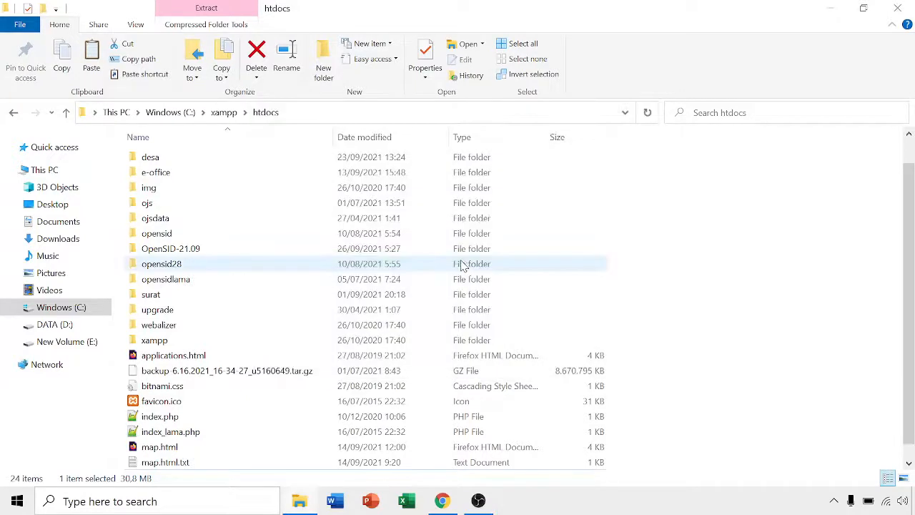
# Step: Rename the extracted OpenSID-21.09 folder as edesa
pyautogui.moveTo(196, 256)
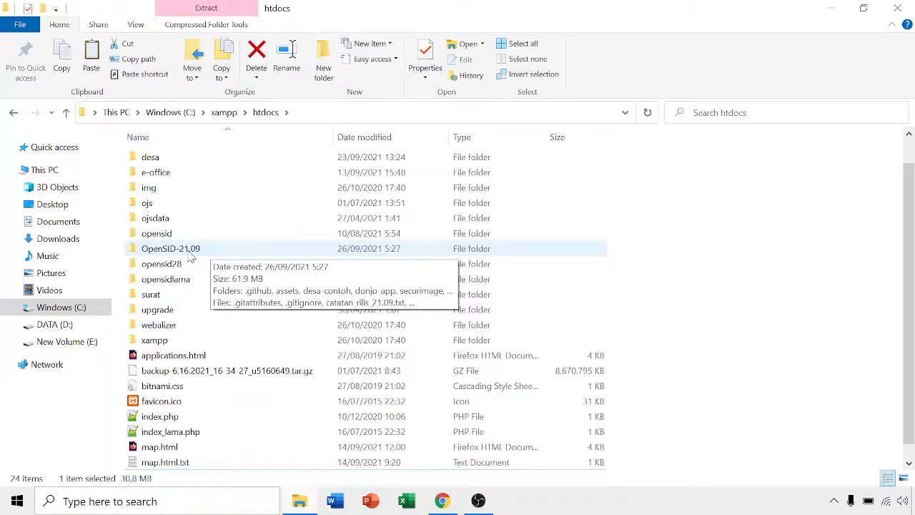
pyautogui.click(191, 256)
pyautogui.rightClick(191, 256)
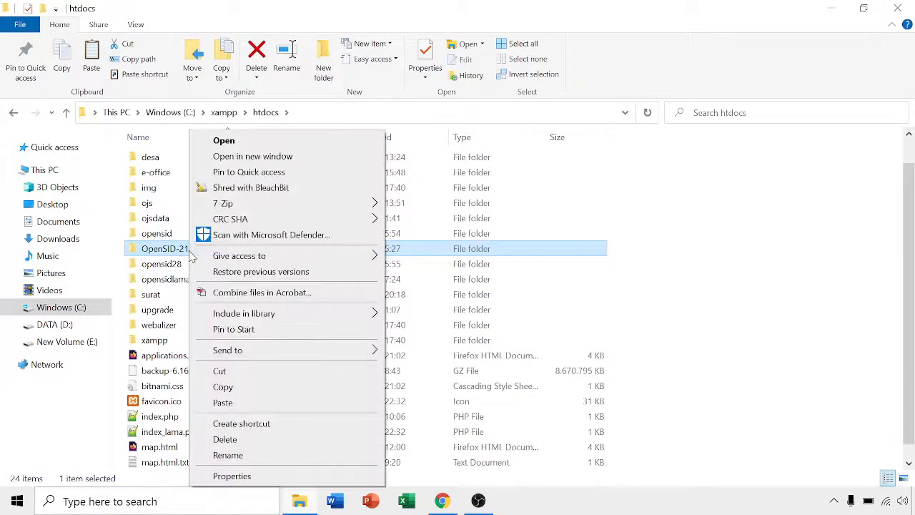
pyautogui.click(264, 459)
pyautogui.write('edesa')
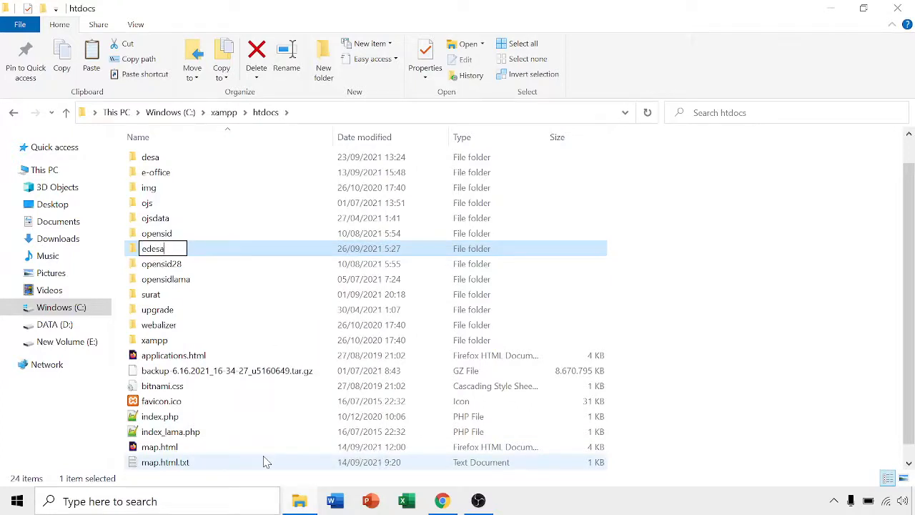
pyautogui.press('Return')
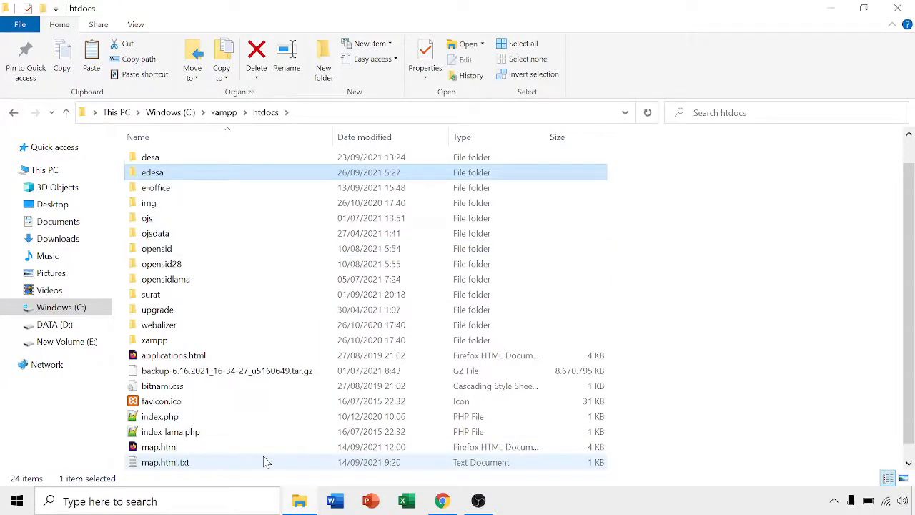
# Step: Open the edesa folder and duplicate its desa-contoh folder in the same location
pyautogui.doubleClick(159, 175)
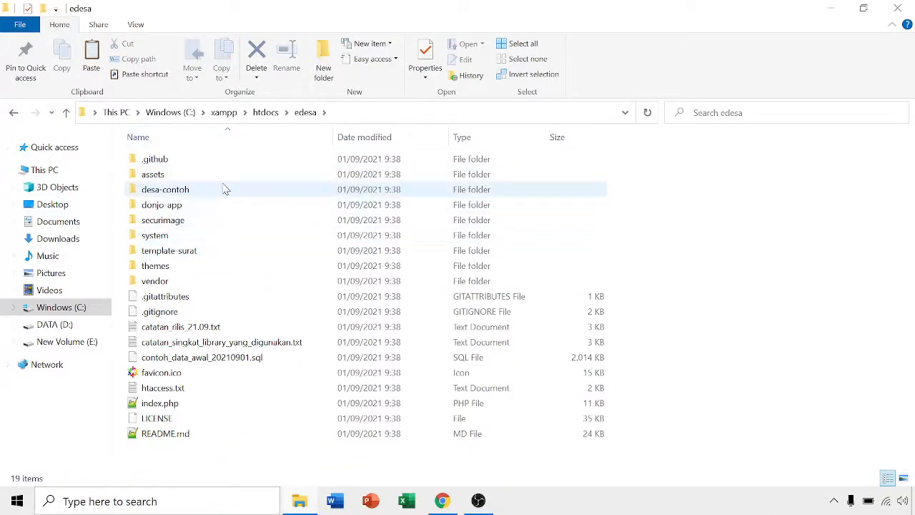
pyautogui.rightClick(152, 192)
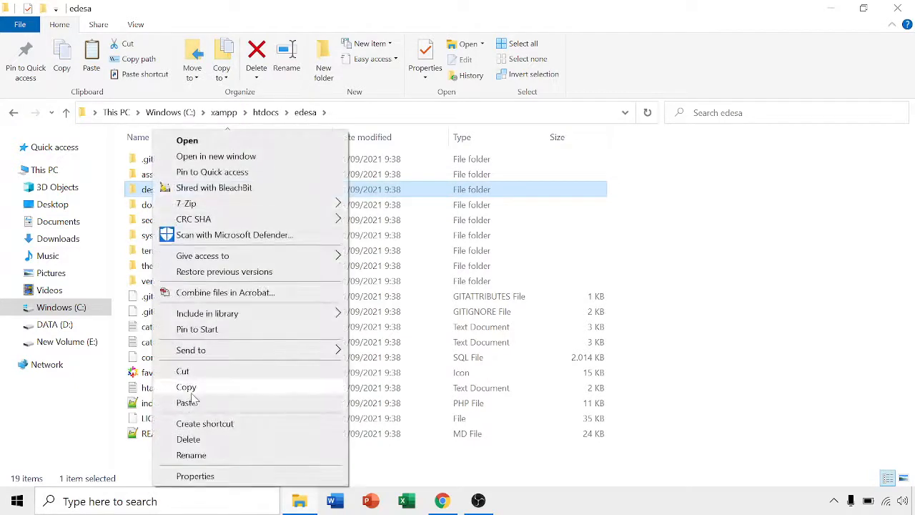
pyautogui.click(222, 390)
pyautogui.click(739, 445)
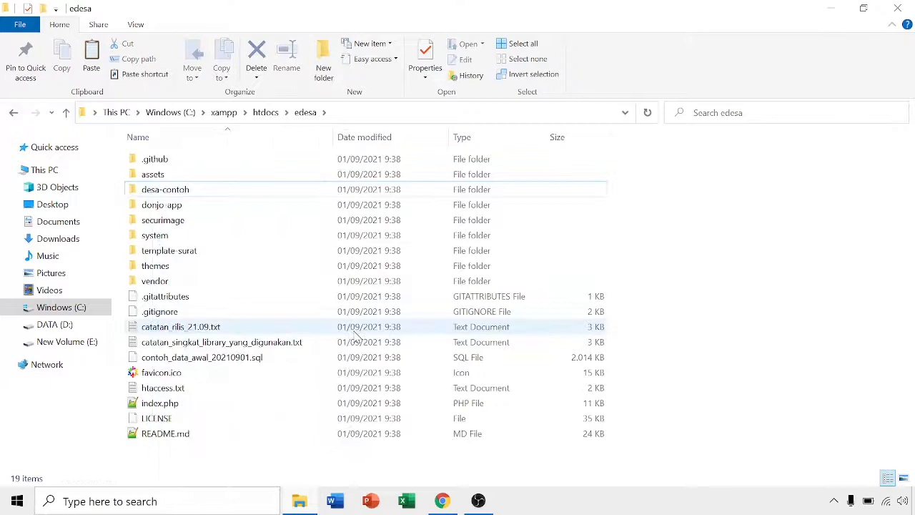
pyautogui.rightClick(275, 259)
pyautogui.click(307, 156)
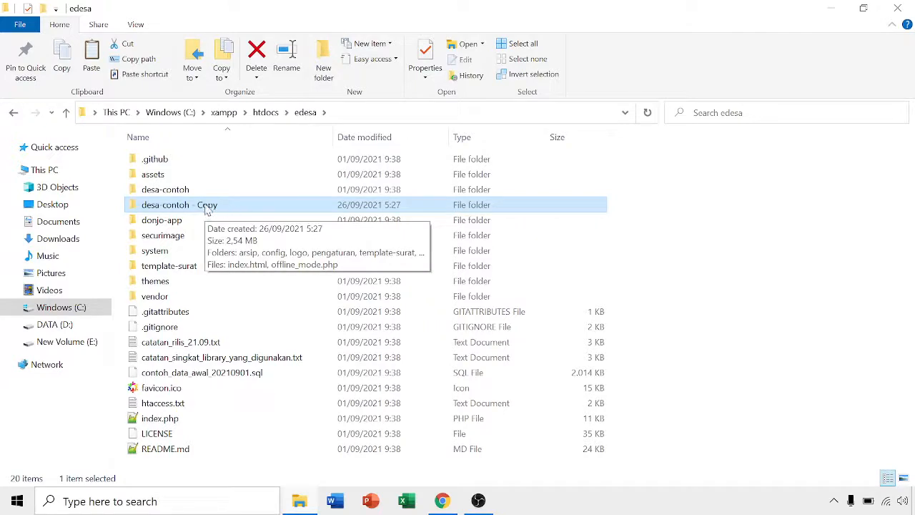
# Step: Rename the copy of the desa-contoh folder as desa
pyautogui.rightClick(178, 209)
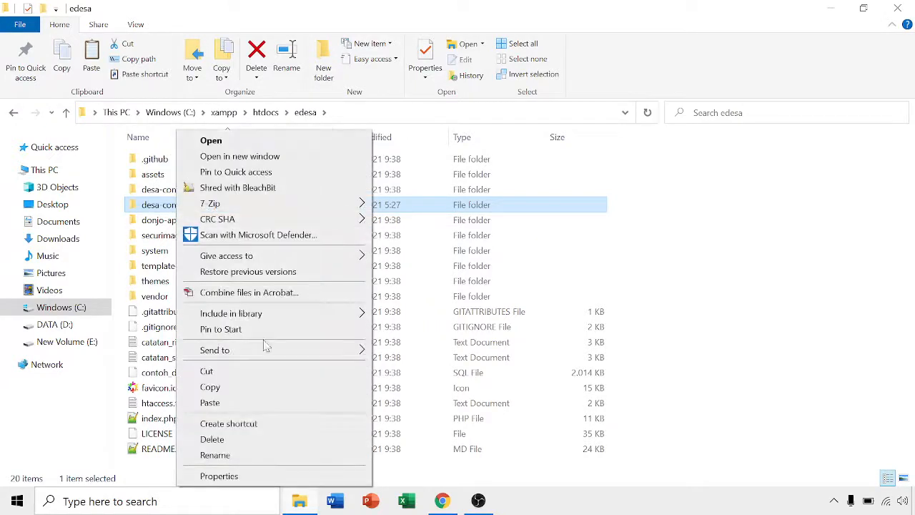
pyautogui.click(241, 459)
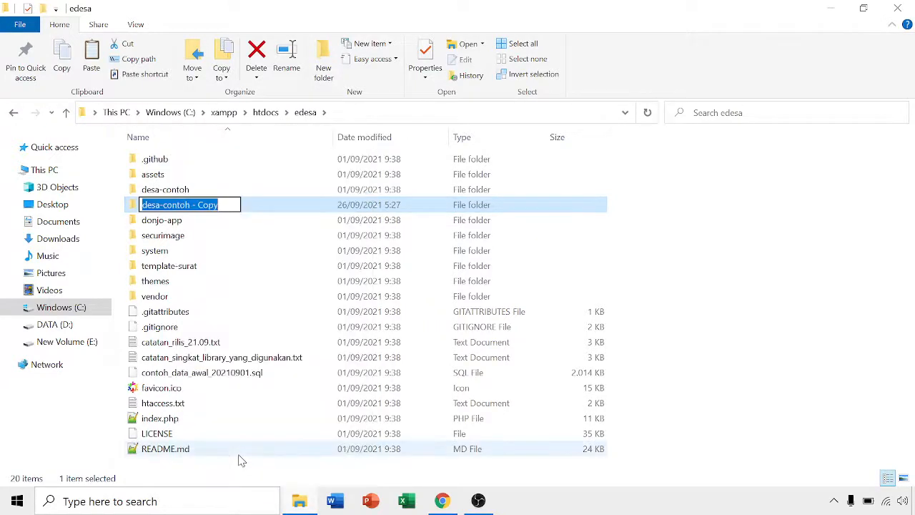
pyautogui.press('End')
pyautogui.press('BackSpace')
pyautogui.press('BackSpace')
pyautogui.press('BackSpace')
pyautogui.press('BackSpace')
pyautogui.press('BackSpace')
pyautogui.press('BackSpace')
pyautogui.press('BackSpace')
pyautogui.press('BackSpace')
pyautogui.press('BackSpace')
pyautogui.press('BackSpace')
pyautogui.press('BackSpace')
pyautogui.press('BackSpace')
pyautogui.press('BackSpace')
pyautogui.press('BackSpace')
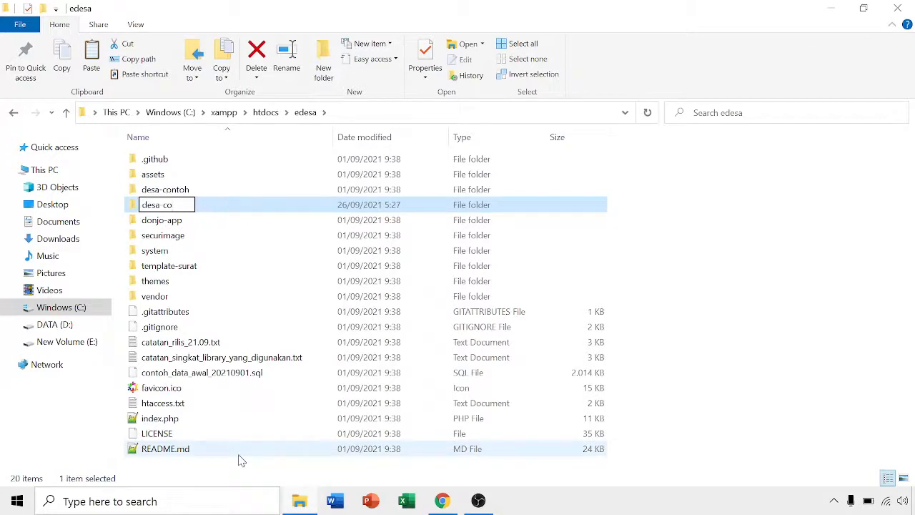
pyautogui.press('Return')
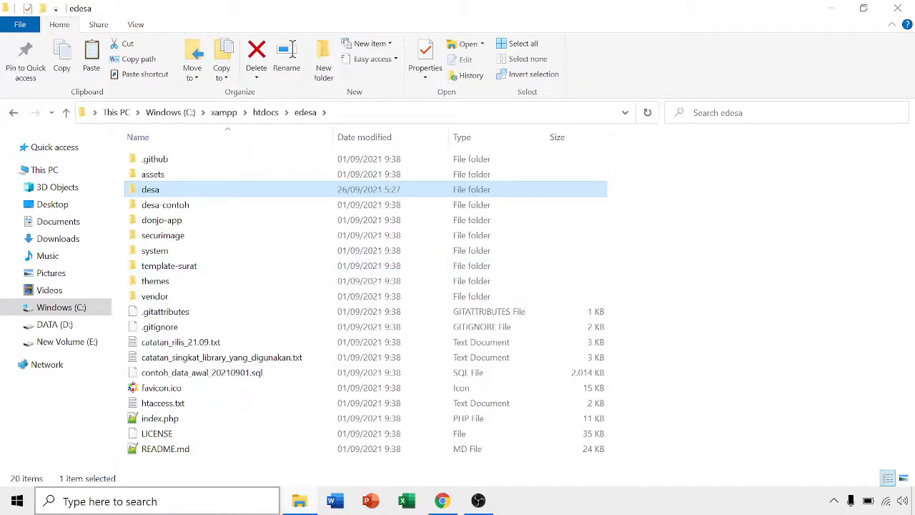
# Step: Open the XAMPP Control Panel and start the Apache and MySQL modules
pyautogui.click(206, 504)
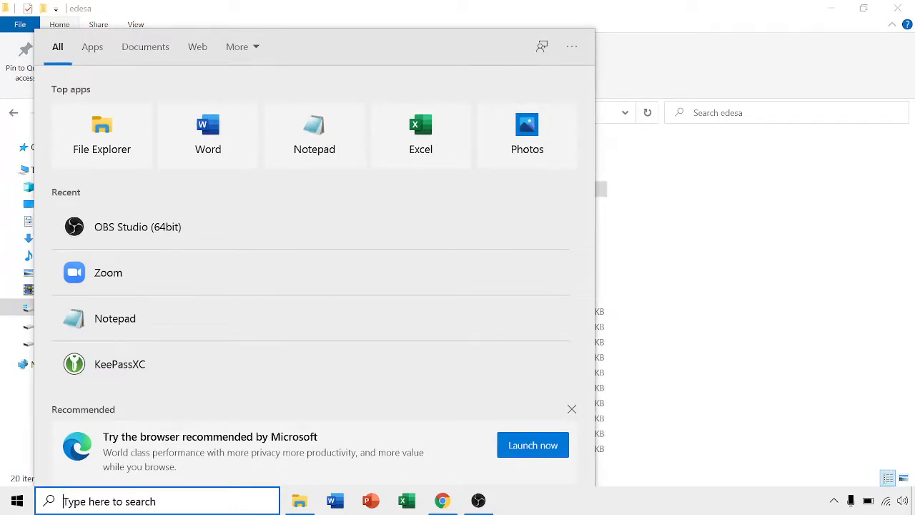
pyautogui.write('xam')
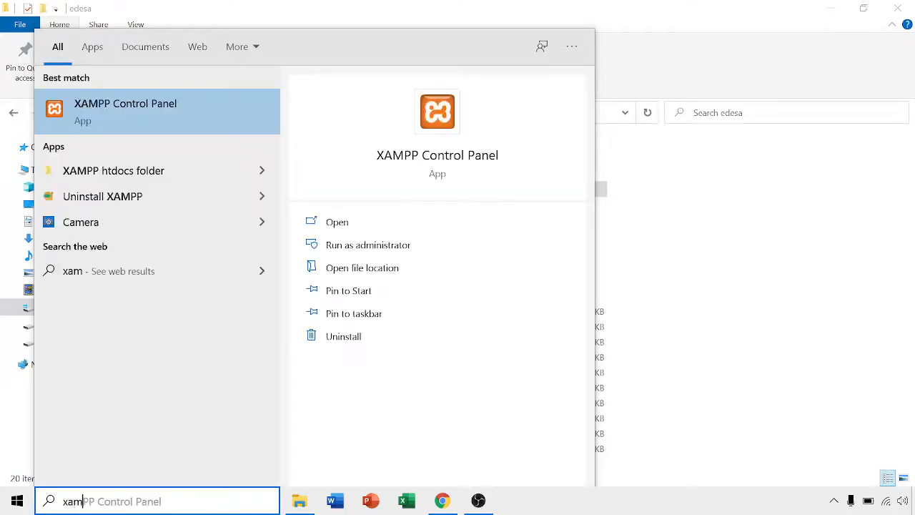
pyautogui.click(102, 112)
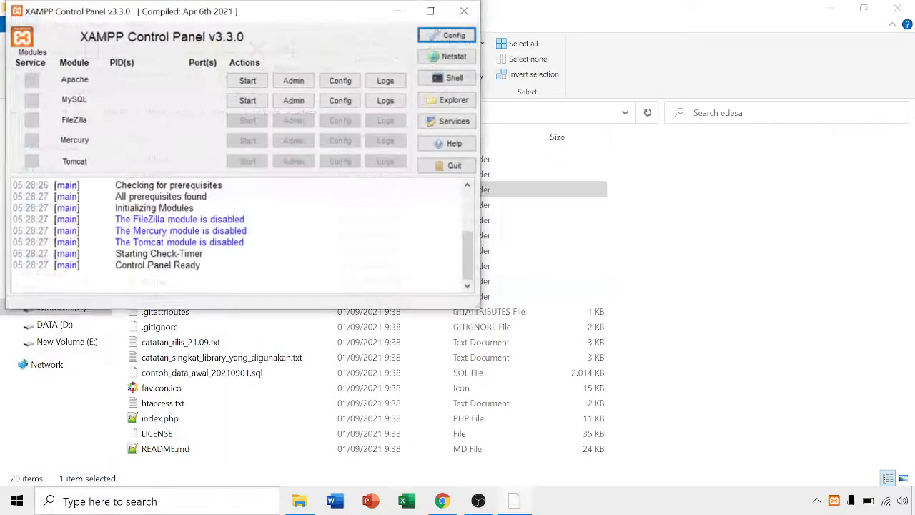
pyautogui.click(246, 83)
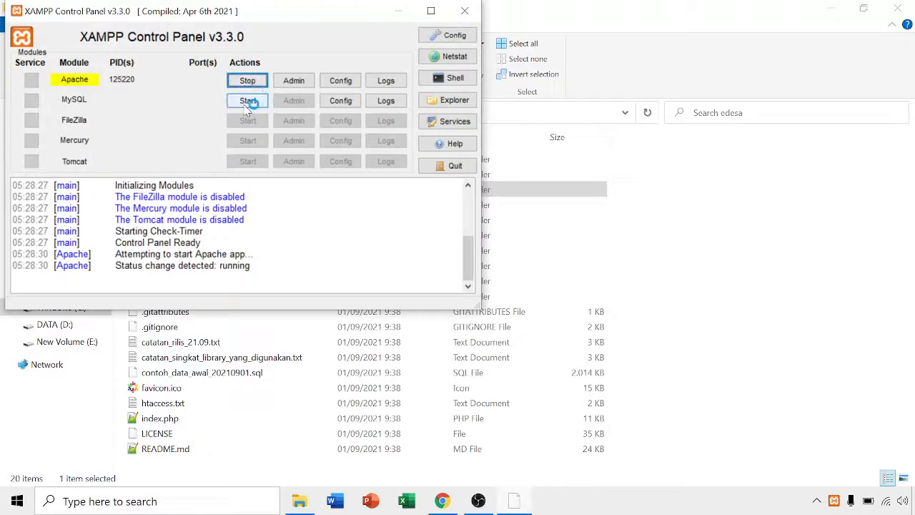
pyautogui.click(259, 105)
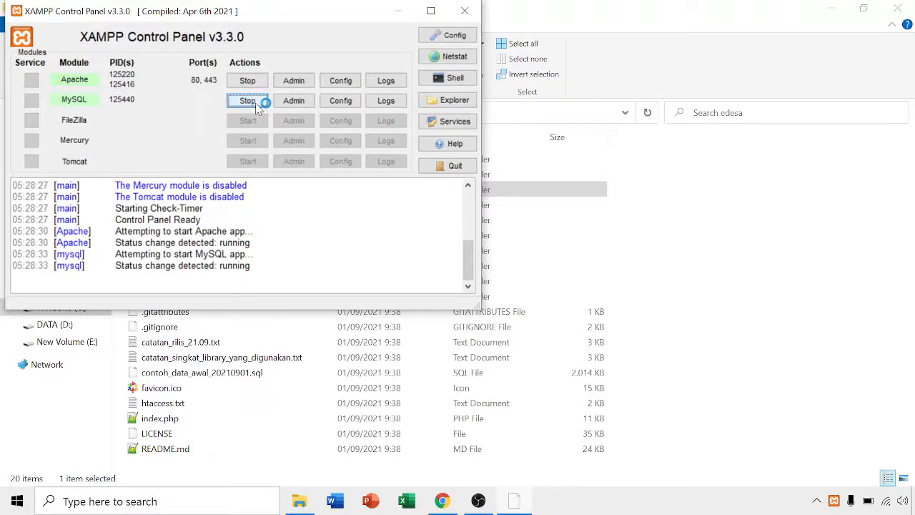
# Step: Switch to Chrome and disconnect the computer from the Realme 3 Wi-Fi network
pyautogui.click(447, 503)
pyautogui.click(376, 34)
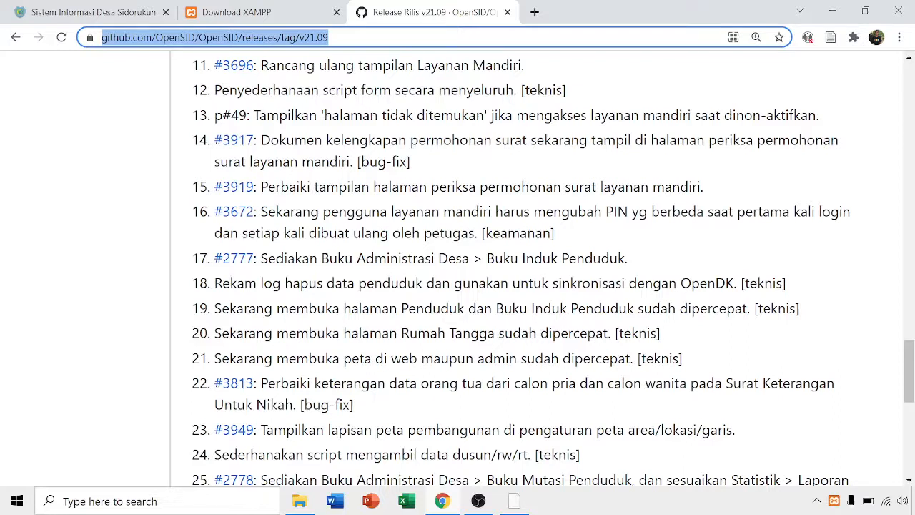
pyautogui.click(887, 501)
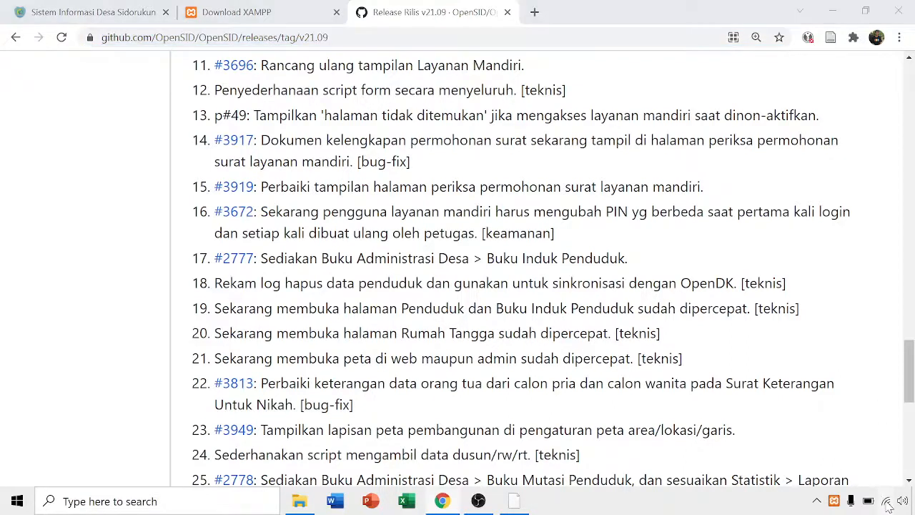
pyautogui.click(828, 166)
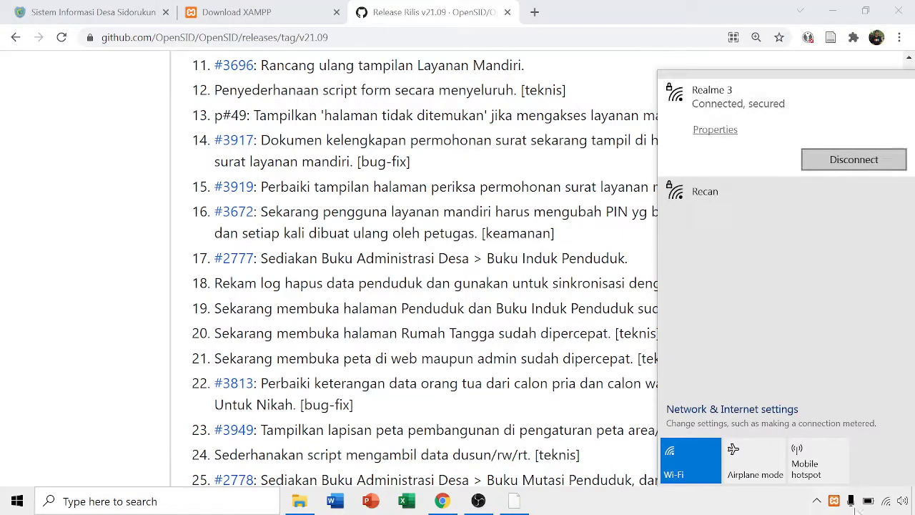
pyautogui.click(886, 501)
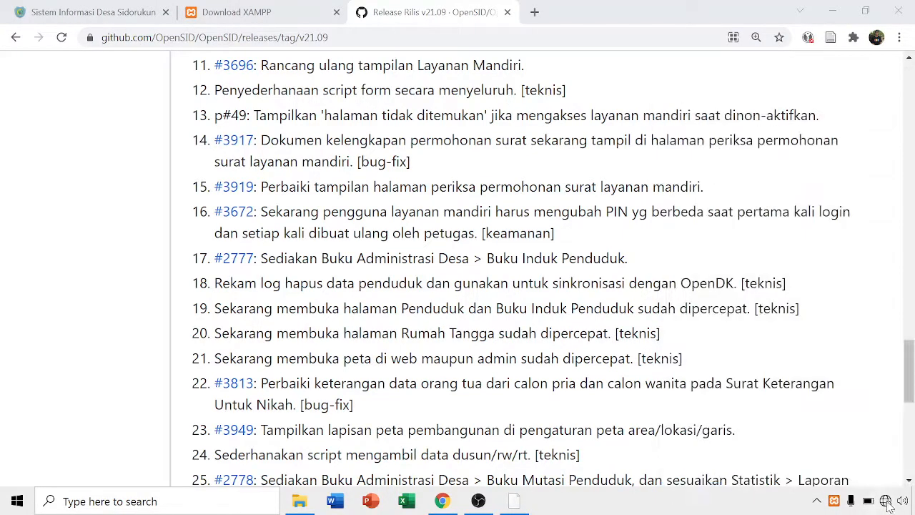
# Step: Load localhost/edesa in place of the OpenSID release page
pyautogui.click(363, 37)
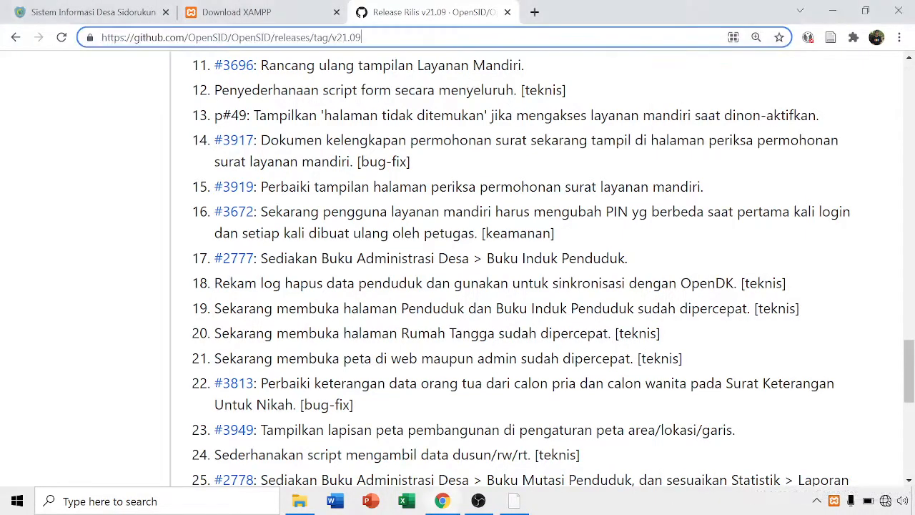
pyautogui.hotkey('ctrl', 'a')
pyautogui.write('local')
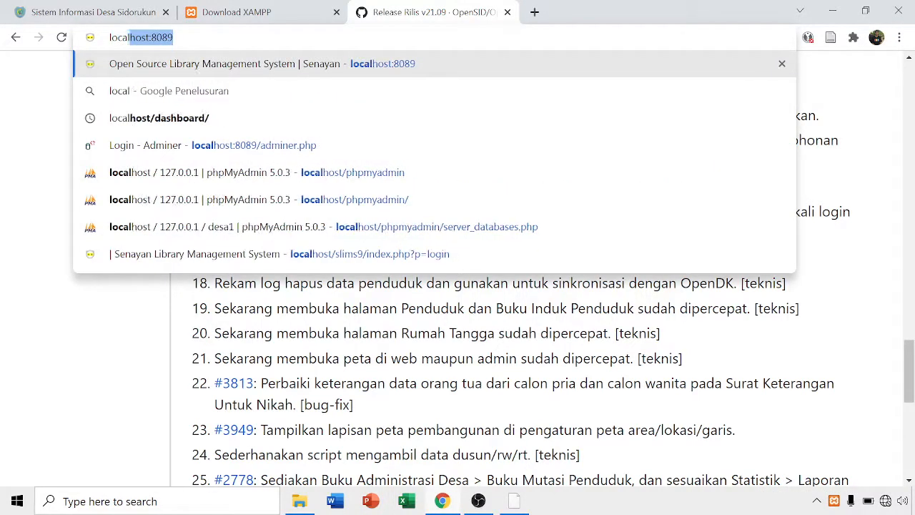
pyautogui.write('host/')
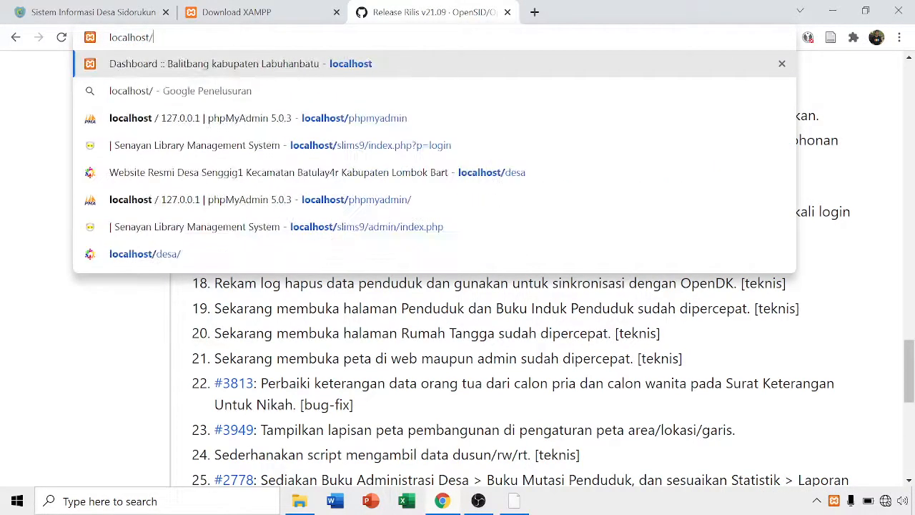
pyautogui.write('edesa')
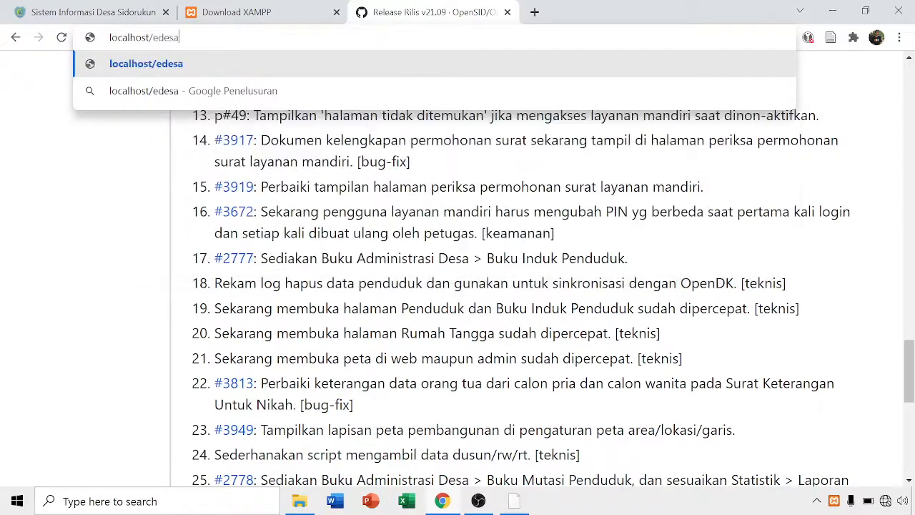
pyautogui.press('Return')
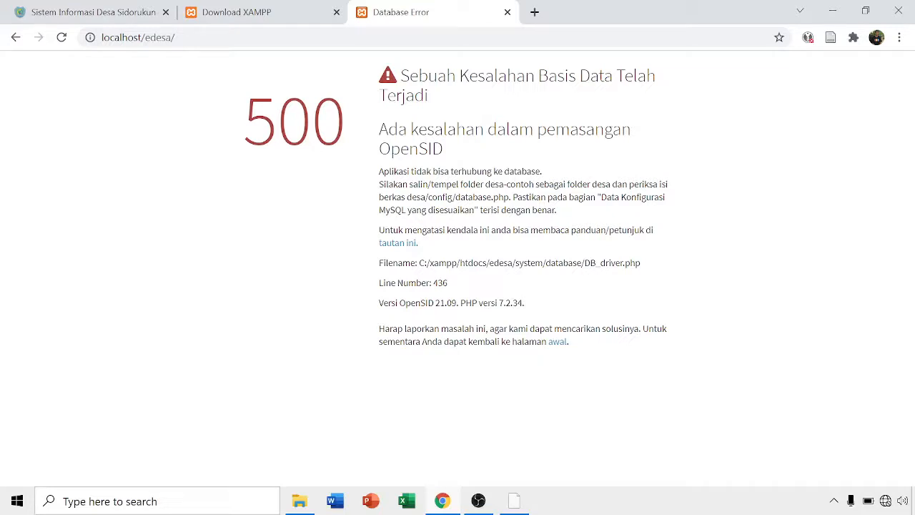
# Step: Load localhost/phpmyadmin in place of the XAMPP download page
pyautogui.click(288, 19)
pyautogui.hotkey('ctrl', 'l')
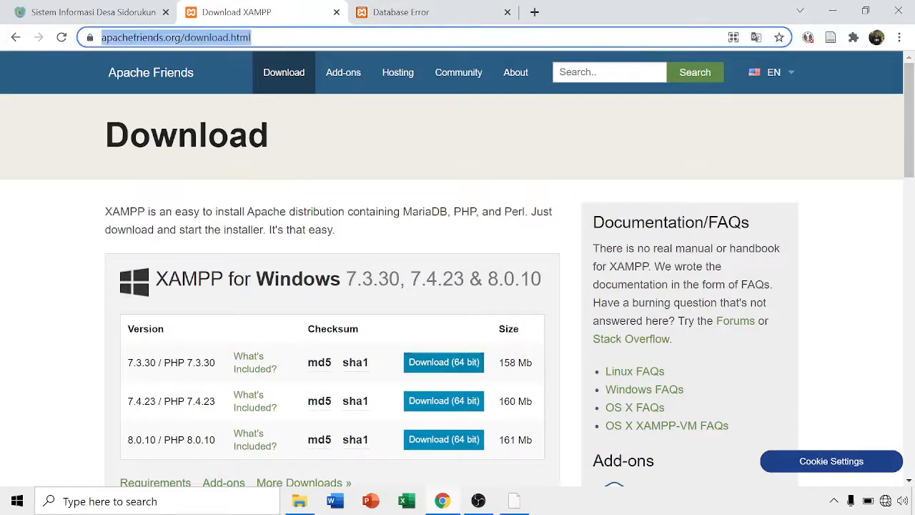
pyautogui.write('loca')
pyautogui.press('End')
pyautogui.press('BackSpace')
pyautogui.press('BackSpace')
pyautogui.press('BackSpace')
pyautogui.press('BackSpace')
pyautogui.press('BackSpace')
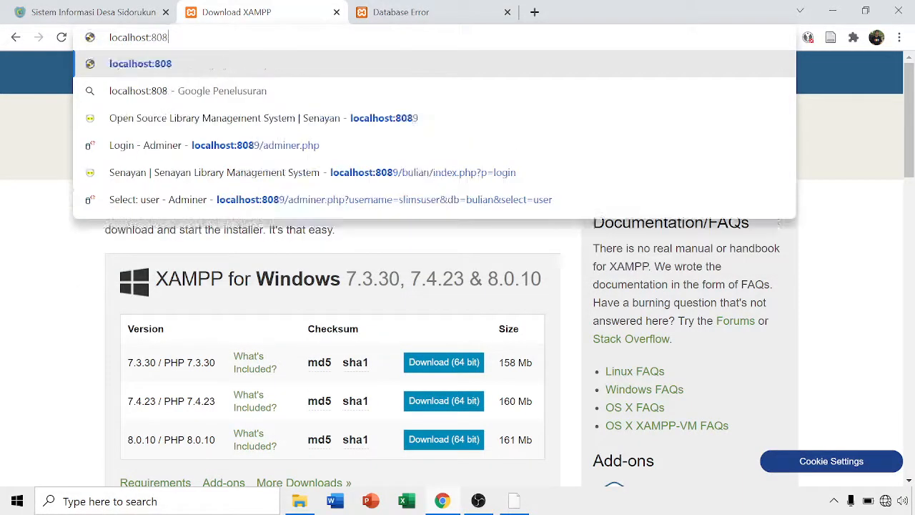
pyautogui.write('/p')
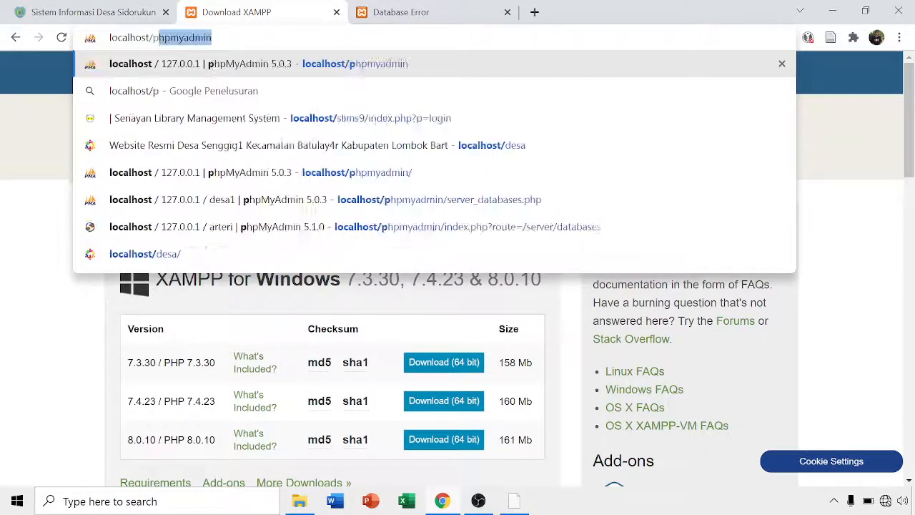
pyautogui.write('hpmyadmin')
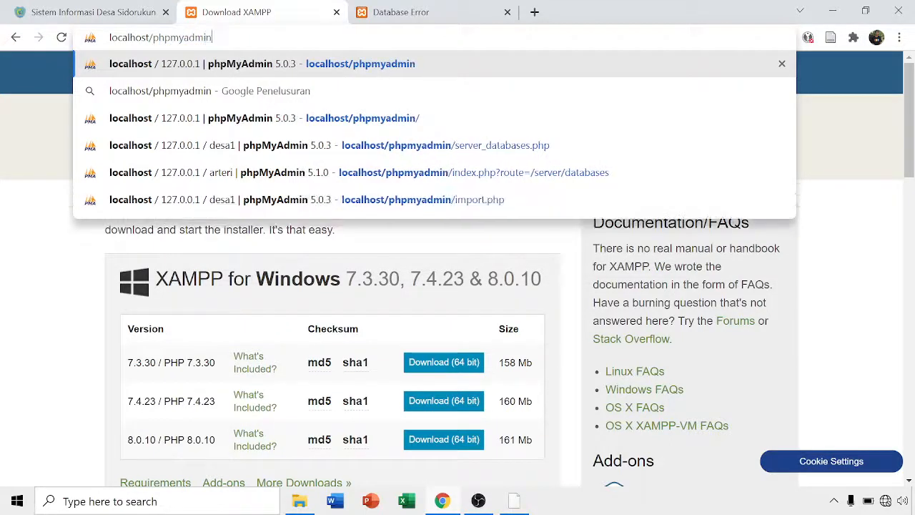
pyautogui.press('Return')
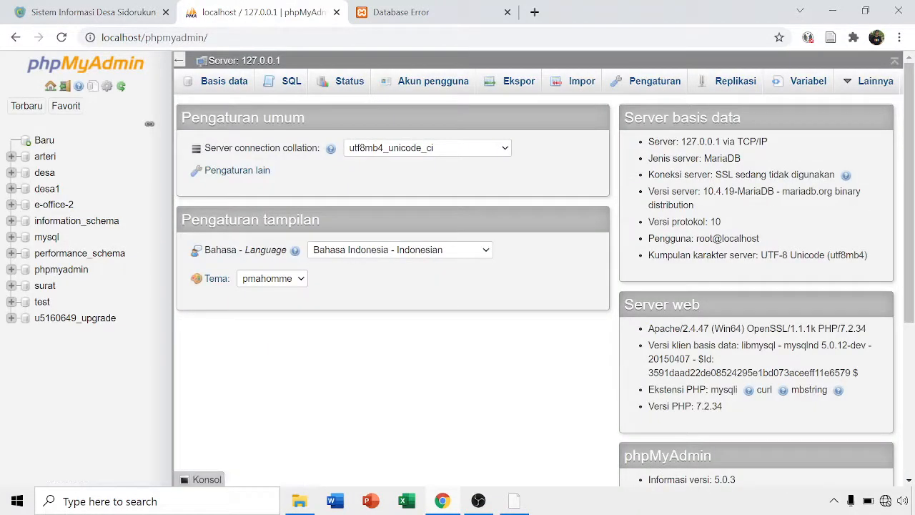
# Step: Create a new database named edesa with the utf8mb4_general_ci collation
pyautogui.click(222, 82)
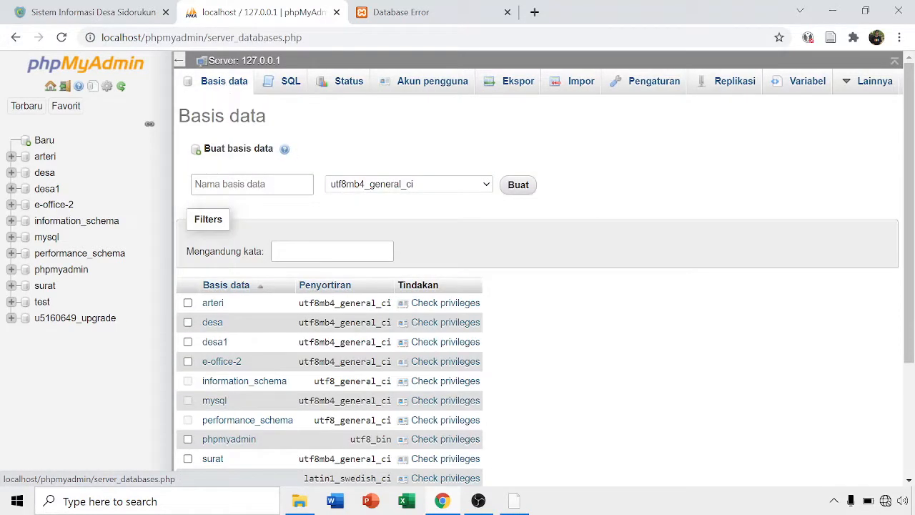
pyautogui.click(252, 185)
pyautogui.write('e')
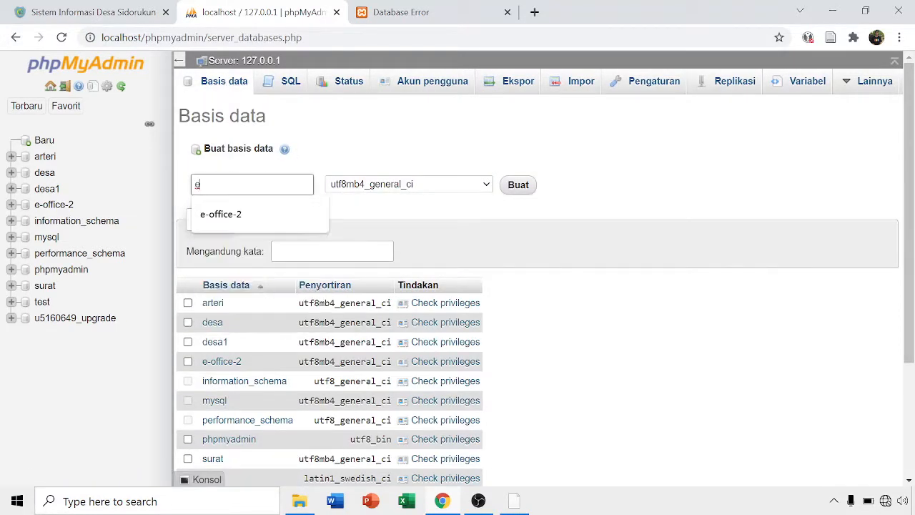
pyautogui.write('desa')
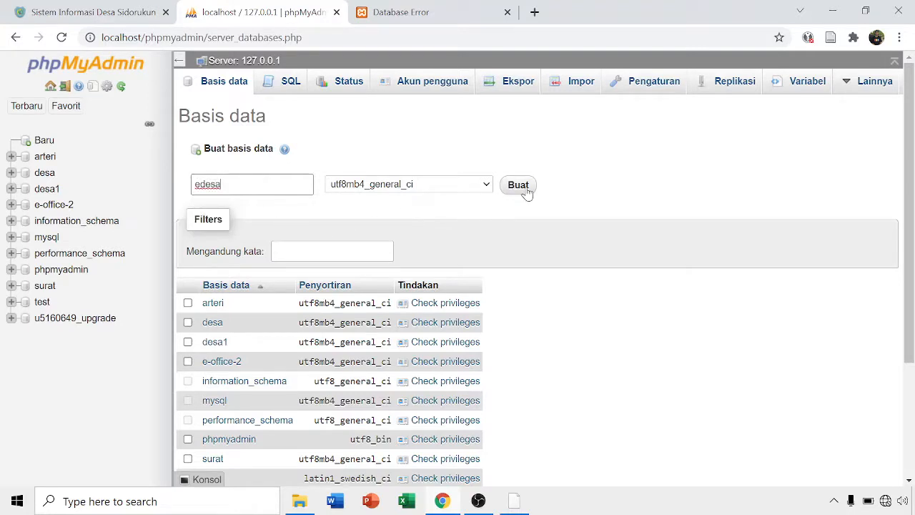
pyautogui.click(518, 186)
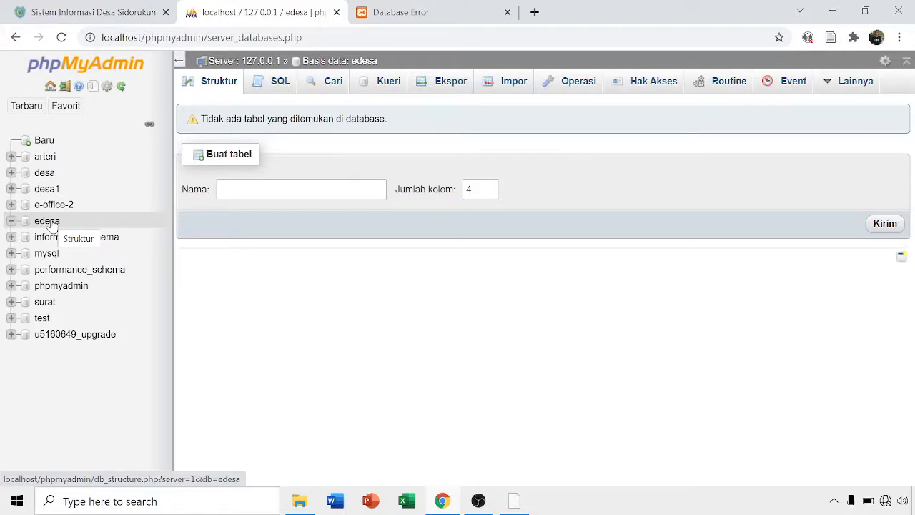
# Step: Import contoh_data_awal_20210901.sql from C:\xampp\htdocs\edesa into the edesa database, keeping the utf-8 character set and SQL format
pyautogui.click(498, 86)
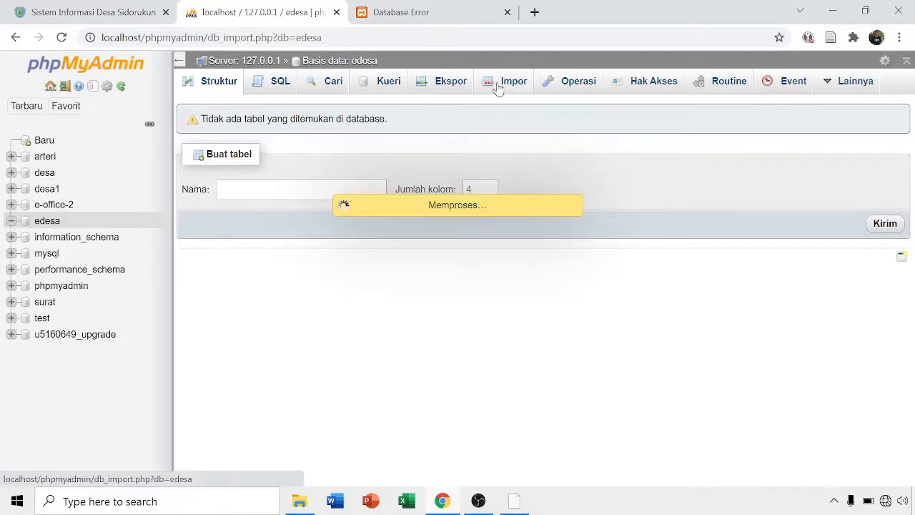
pyautogui.click(328, 238)
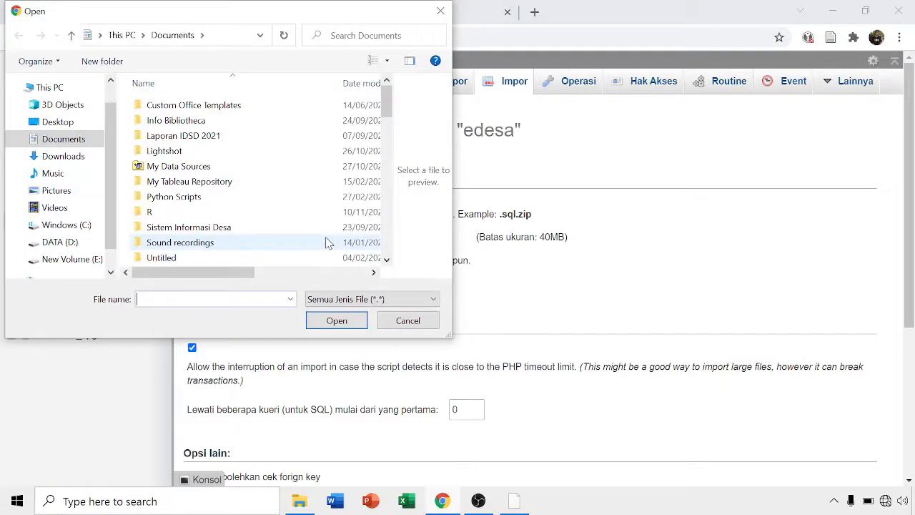
pyautogui.click(84, 228)
pyautogui.scroll(-2, 164, 250)
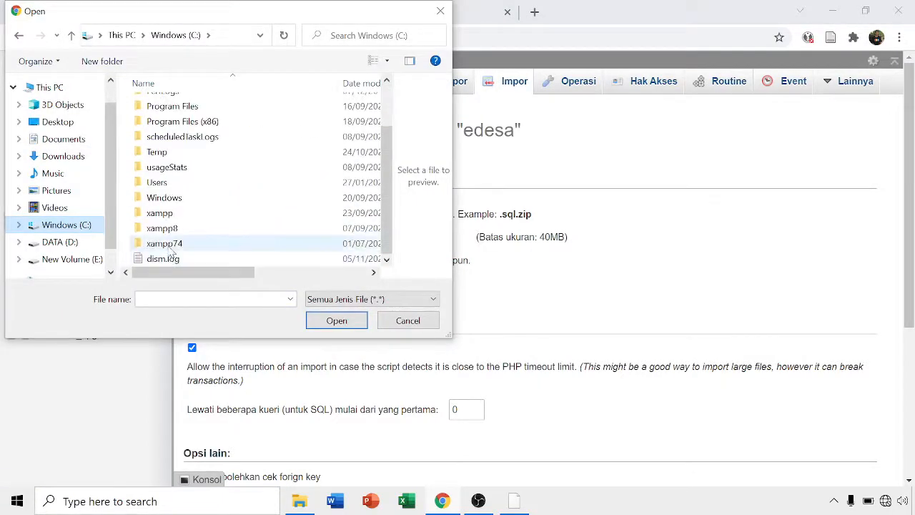
pyautogui.doubleClick(164, 213)
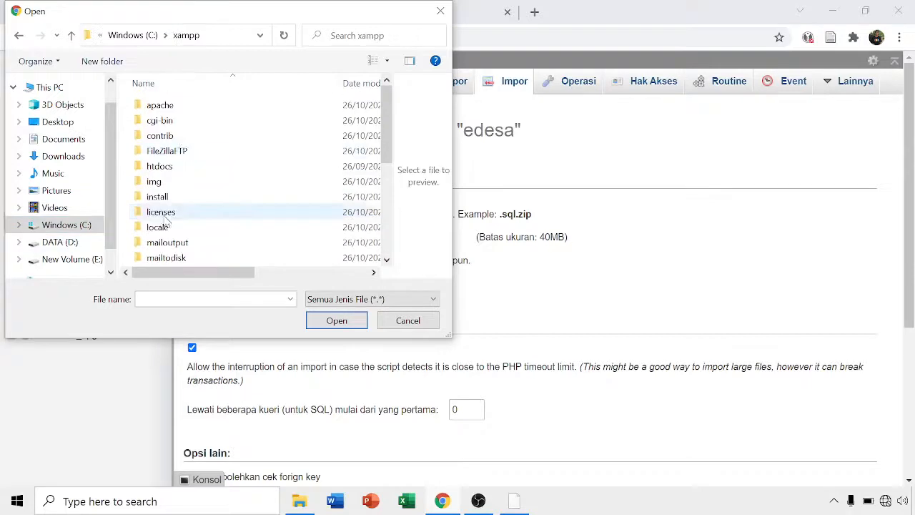
pyautogui.doubleClick(158, 167)
pyautogui.doubleClick(171, 152)
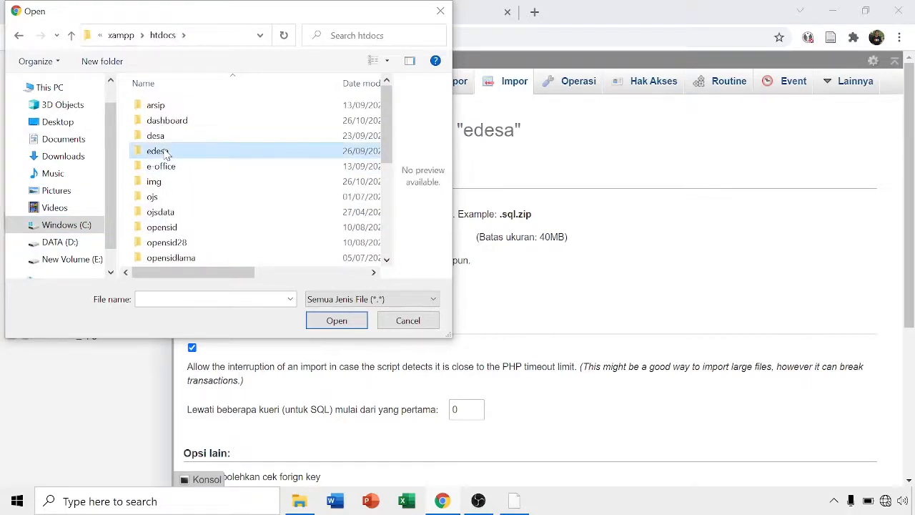
pyautogui.scroll(-3, 180, 152)
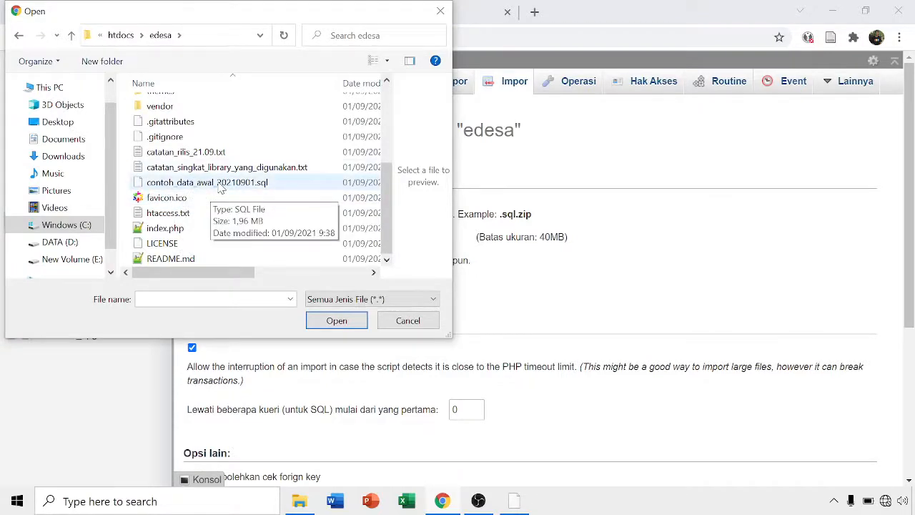
pyautogui.click(223, 184)
pyautogui.click(335, 321)
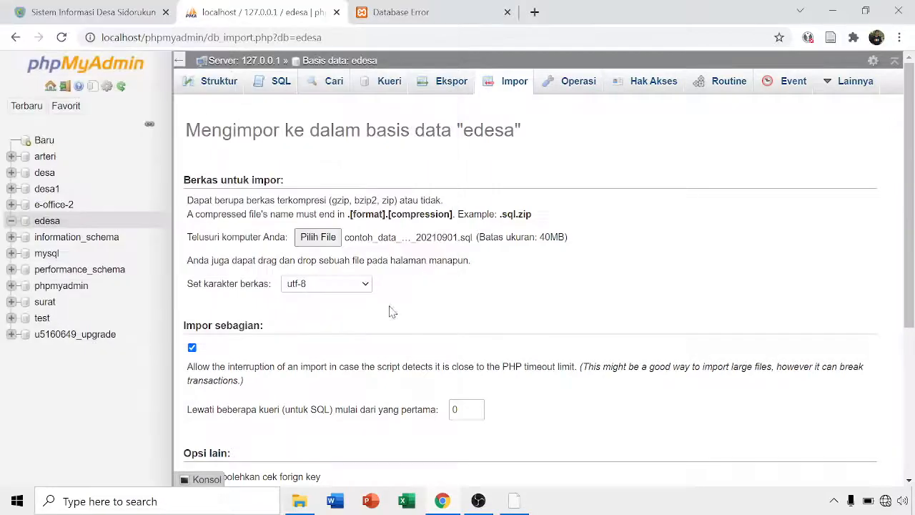
pyautogui.scroll(-3, 612, 275)
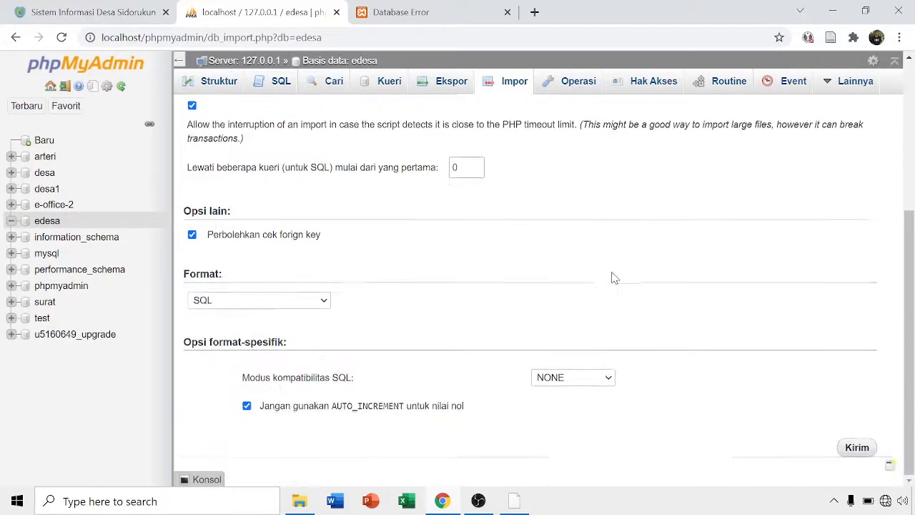
pyautogui.click(858, 448)
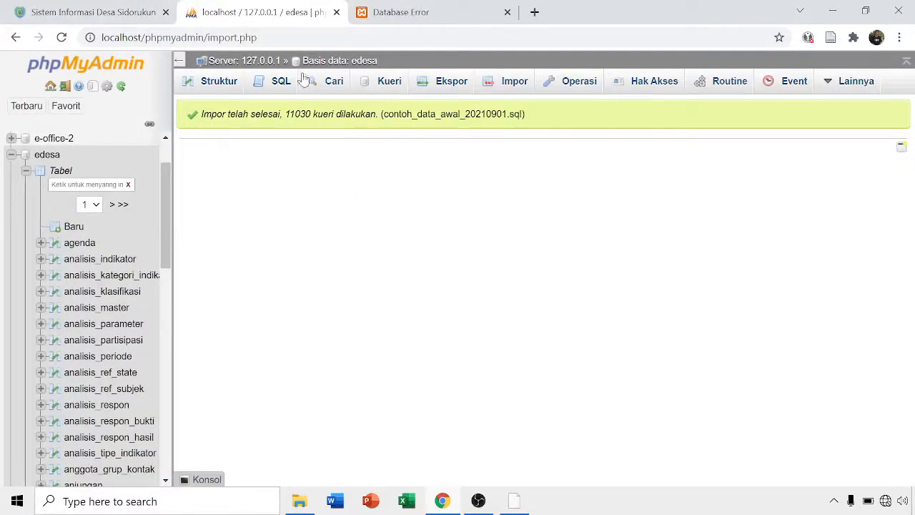
# Step: Switch to File Explorer and open the desa\config folder inside C:\xampp\htdocs\edesa
pyautogui.moveTo(309, 503)
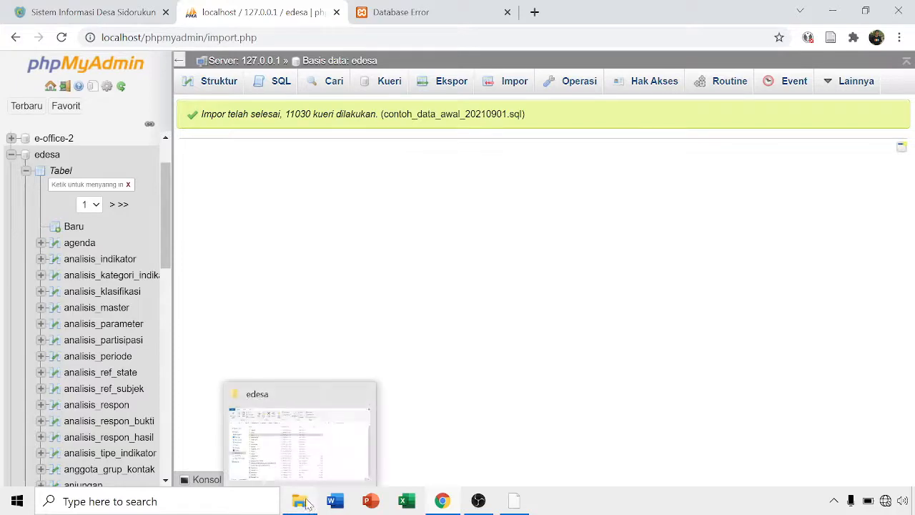
pyautogui.click(308, 462)
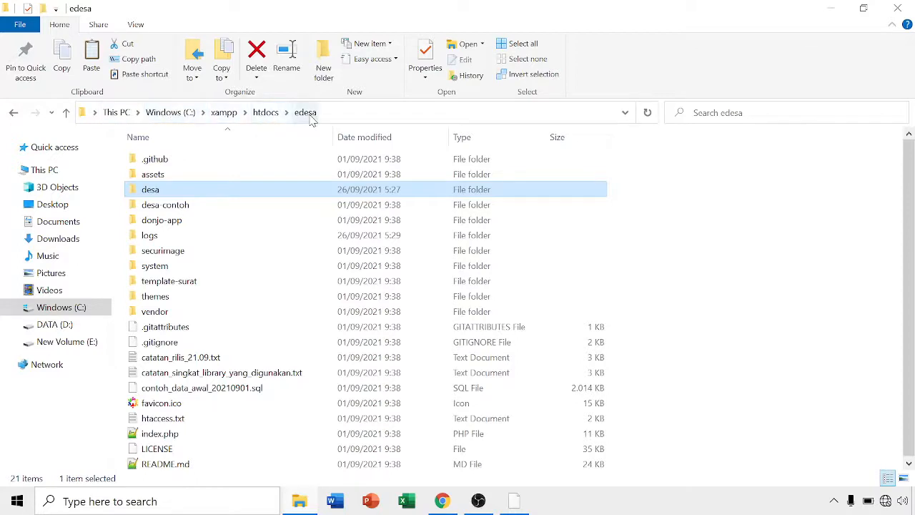
pyautogui.doubleClick(153, 192)
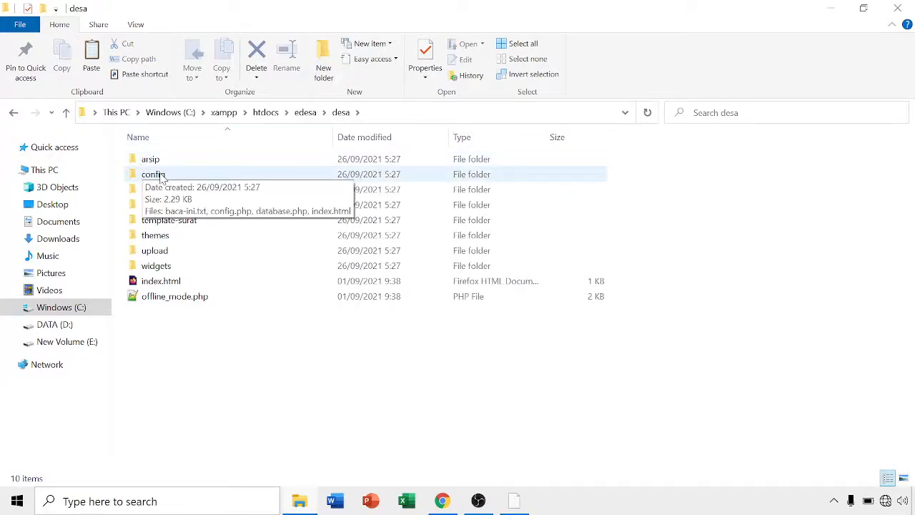
pyautogui.doubleClick(166, 176)
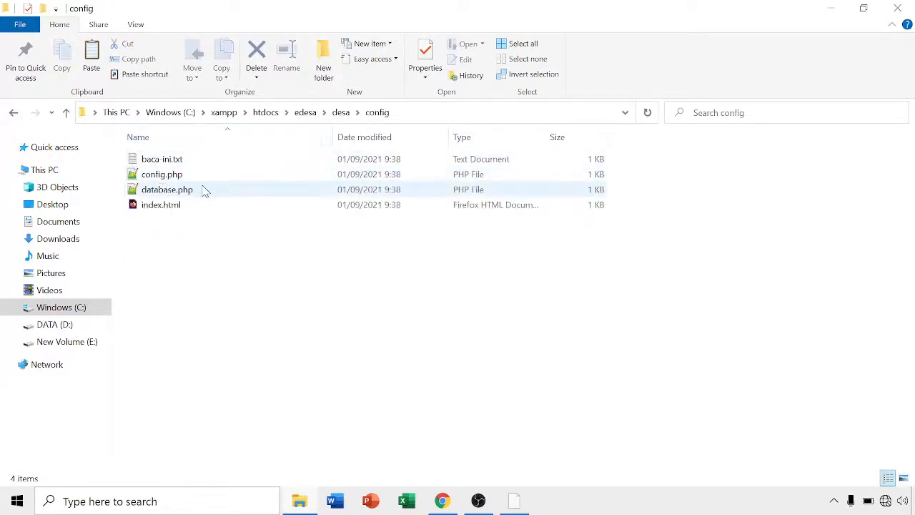
# Step: Open database.php with WordPad, without making it the default app for .php files
pyautogui.rightClick(154, 191)
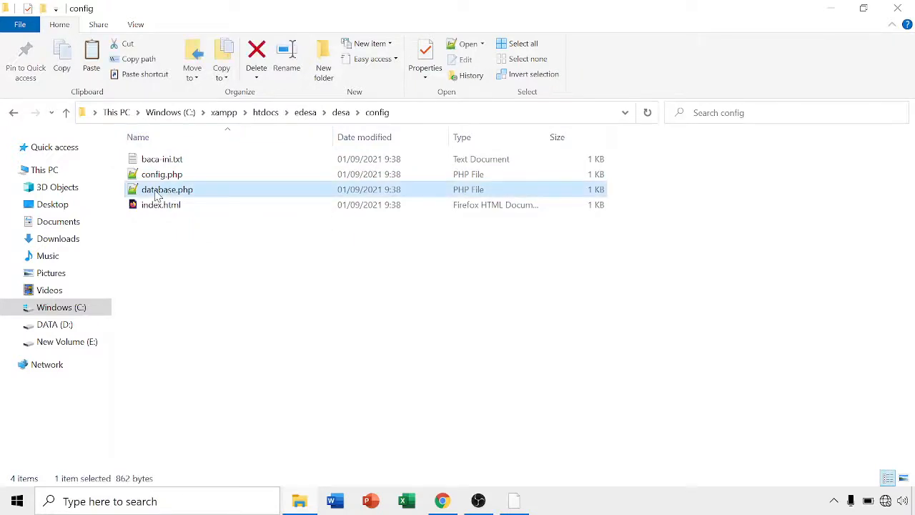
pyautogui.click(451, 291)
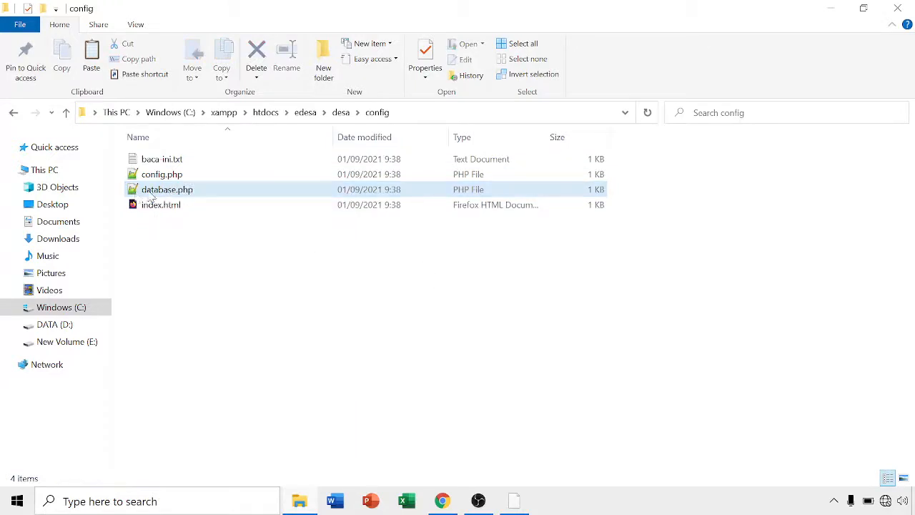
pyautogui.rightClick(153, 195)
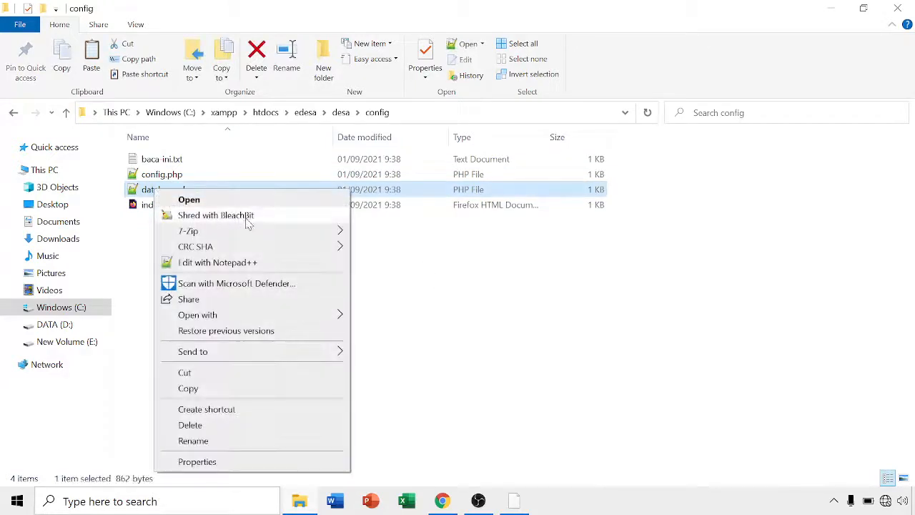
pyautogui.moveTo(319, 319)
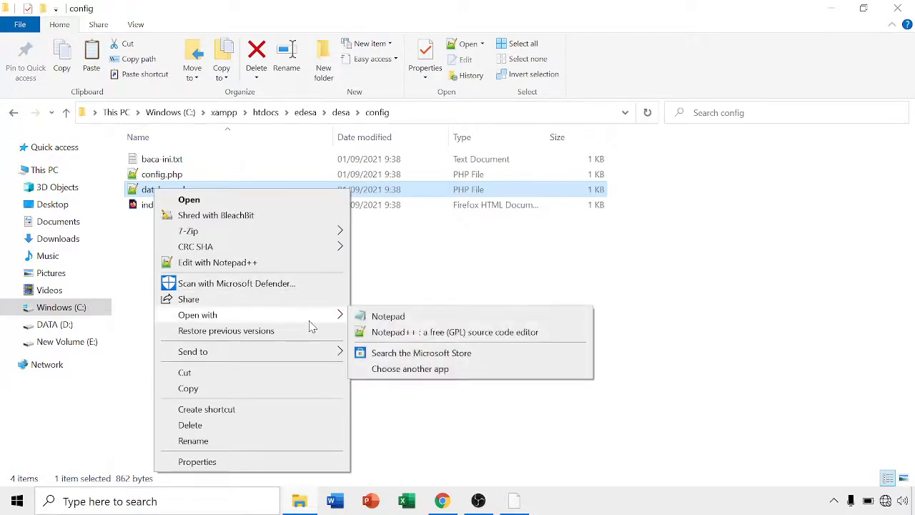
pyautogui.click(437, 370)
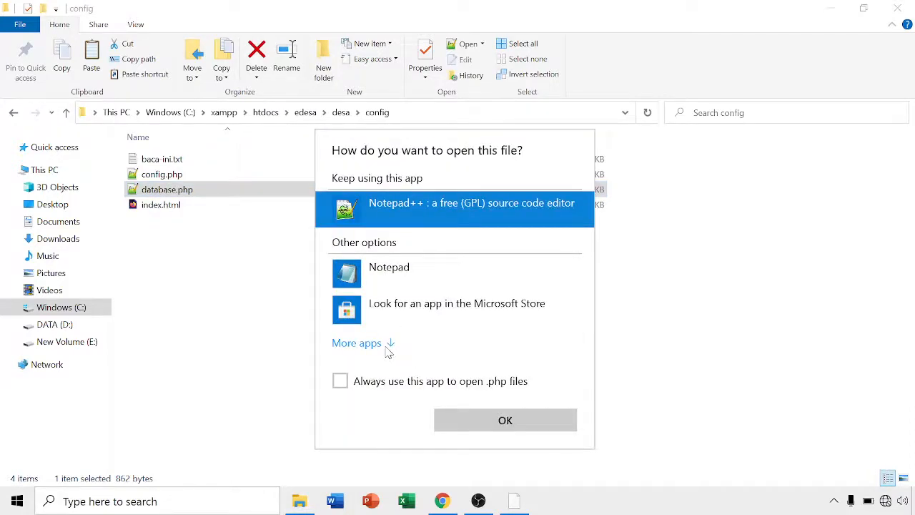
pyautogui.click(389, 351)
pyautogui.scroll(-5, 434, 378)
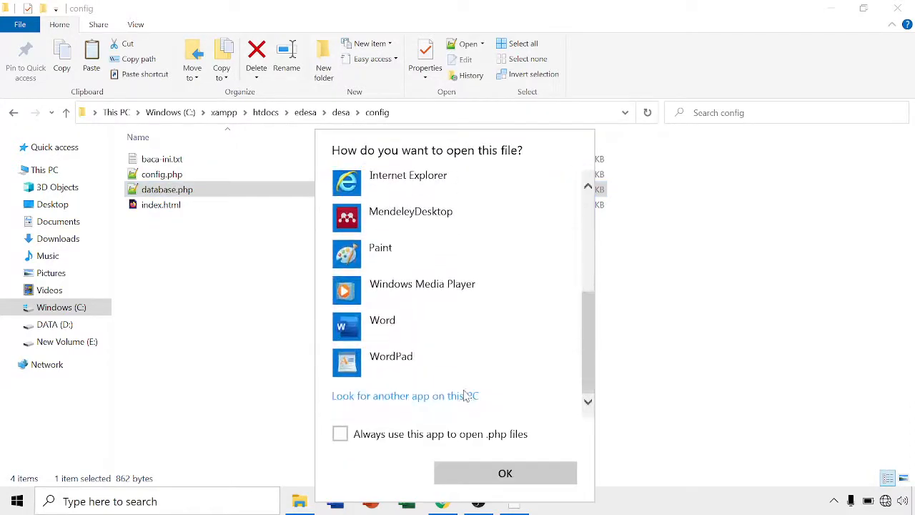
pyautogui.click(406, 372)
pyautogui.click(507, 475)
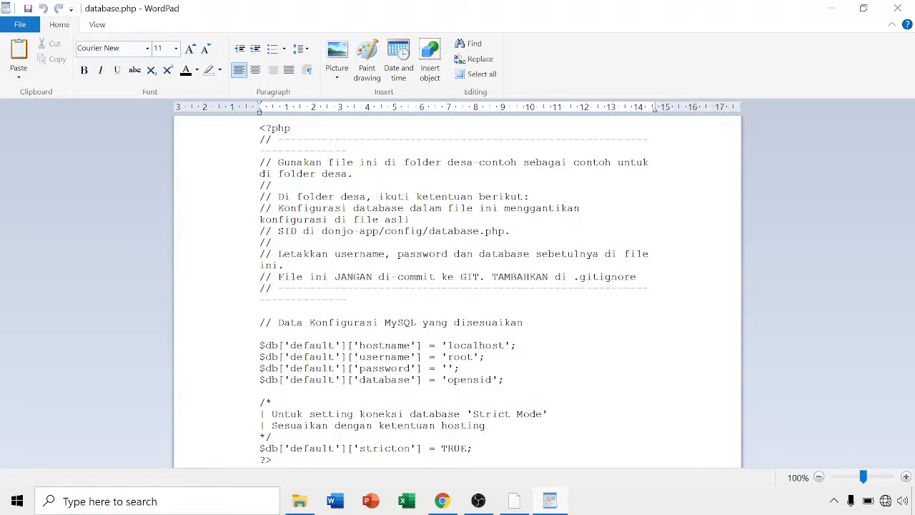
# Step: Set the database name in the MySQL configuration of database.php to edesa, then save and close the file
pyautogui.moveTo(278, 322); pyautogui.dragTo(523, 322)
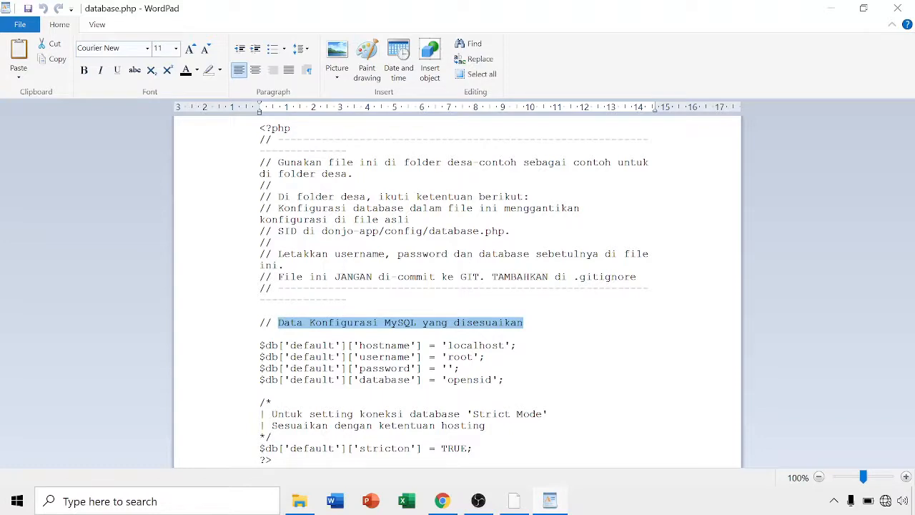
pyautogui.click(448, 345)
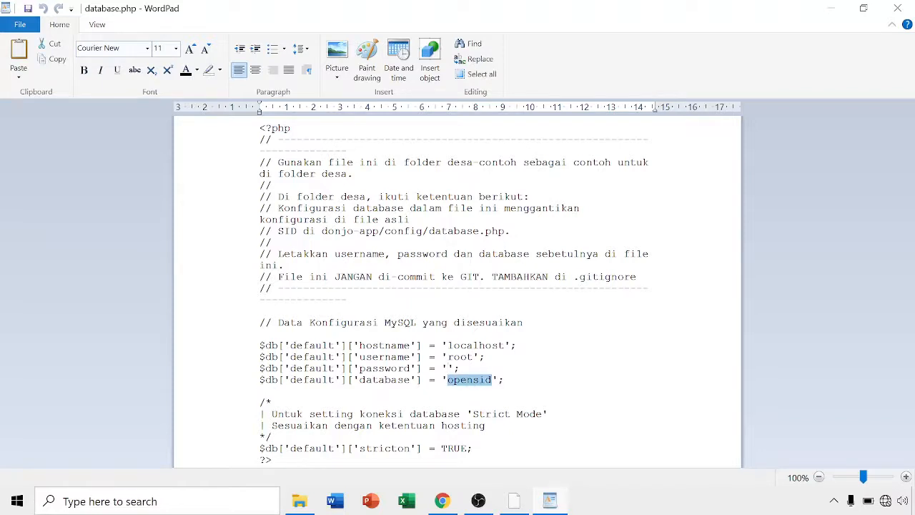
pyautogui.write('esa')
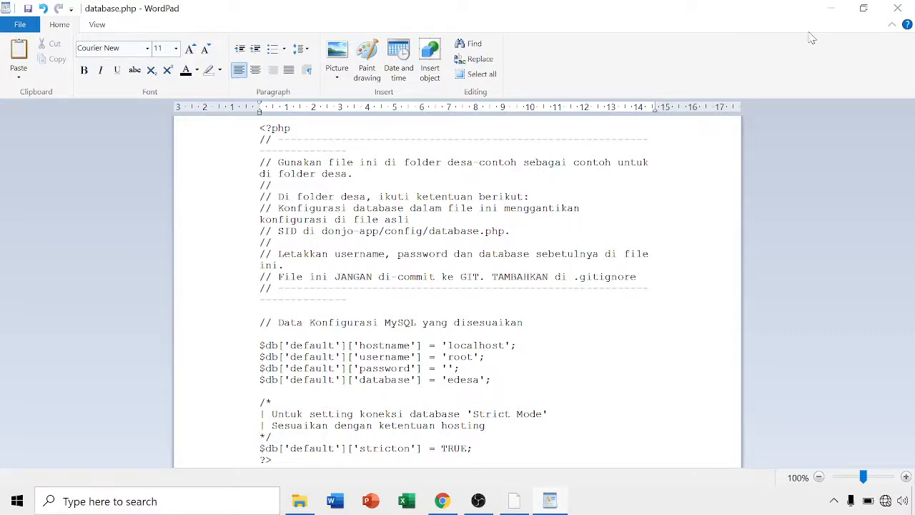
pyautogui.click(900, 7)
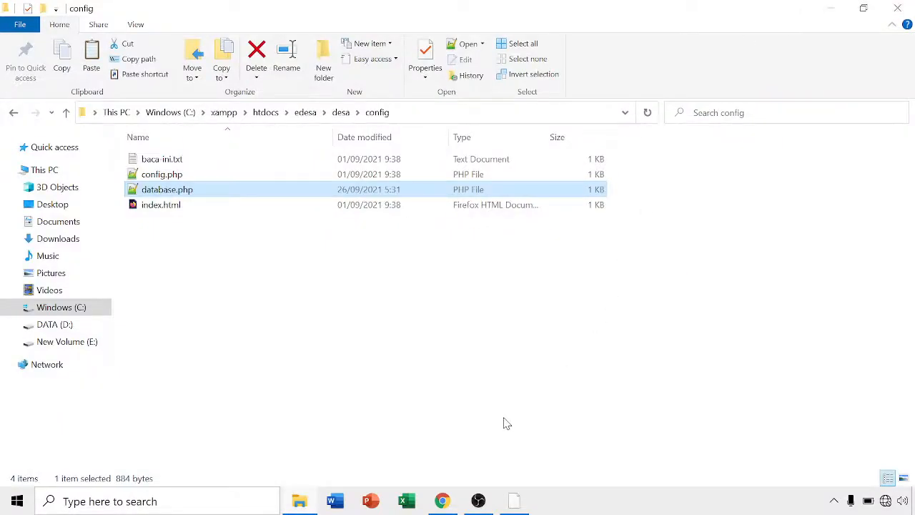
# Step: Switch to Chrome and reload the localhost/edesa page that shows the database error
pyautogui.click(443, 502)
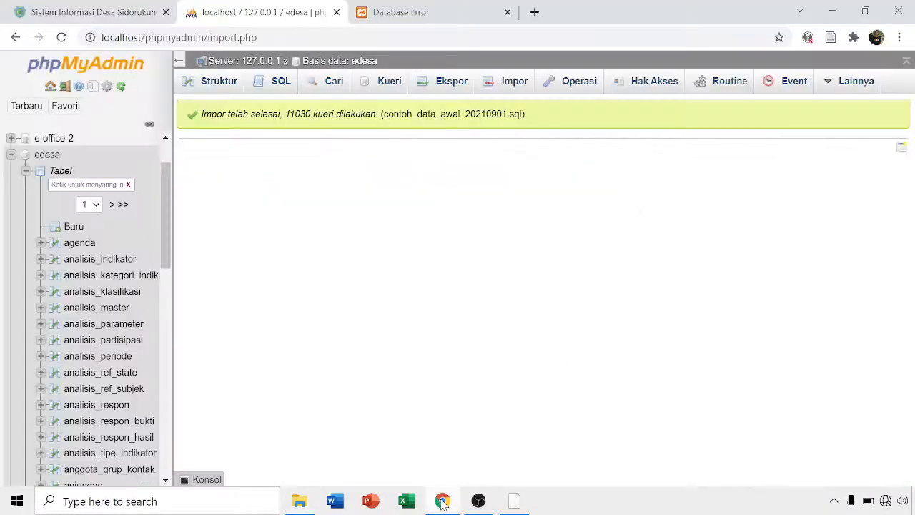
pyautogui.click(369, 12)
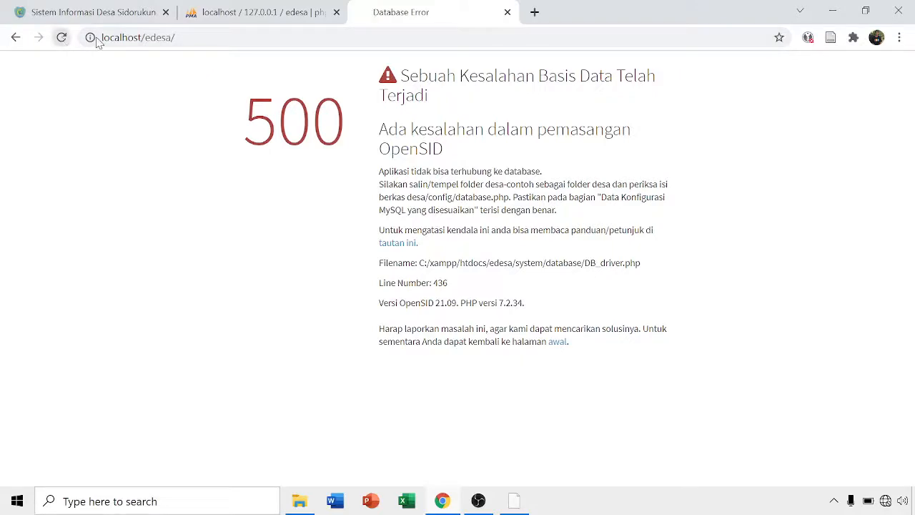
pyautogui.click(62, 37)
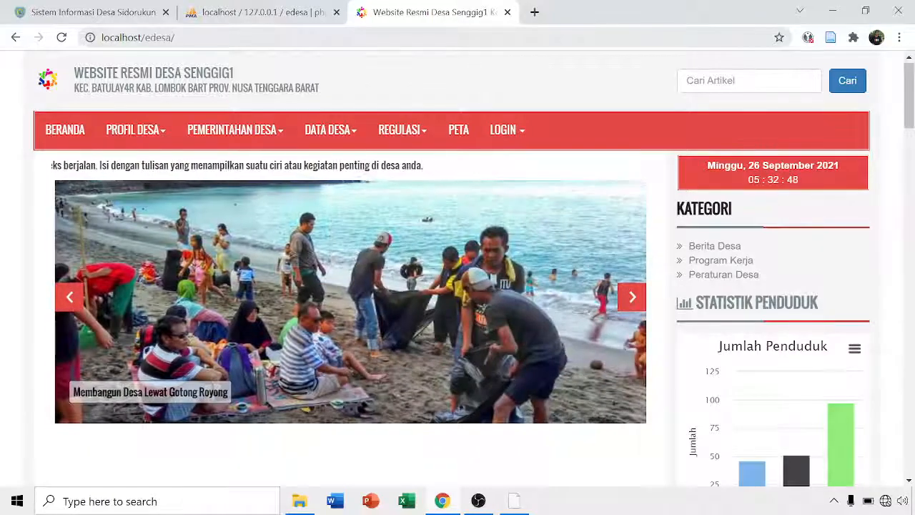
# Step: Stop the Apache and MySQL modules in the XAMPP Control Panel and minimize it
pyautogui.click(514, 501)
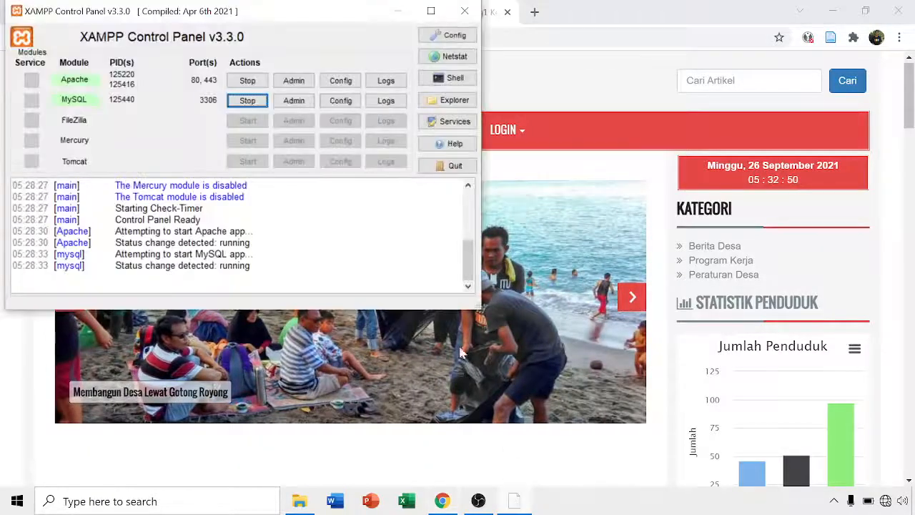
pyautogui.click(263, 84)
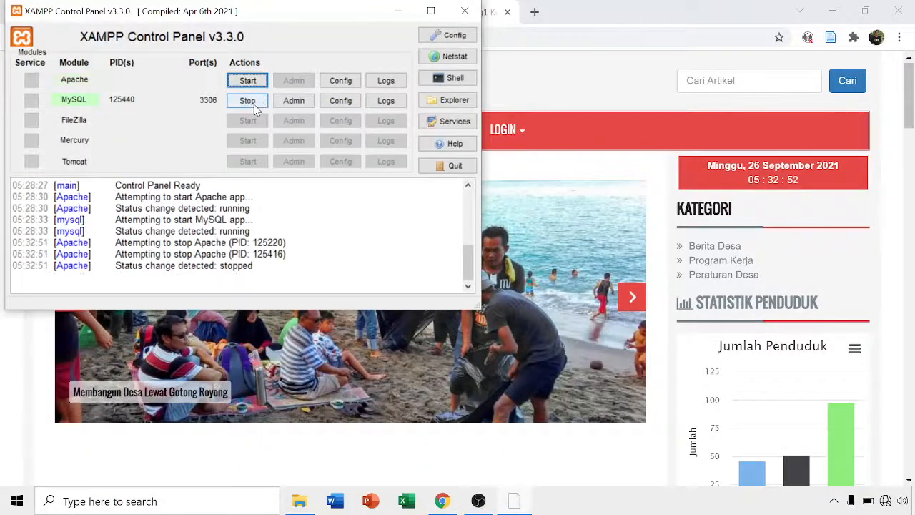
pyautogui.click(255, 105)
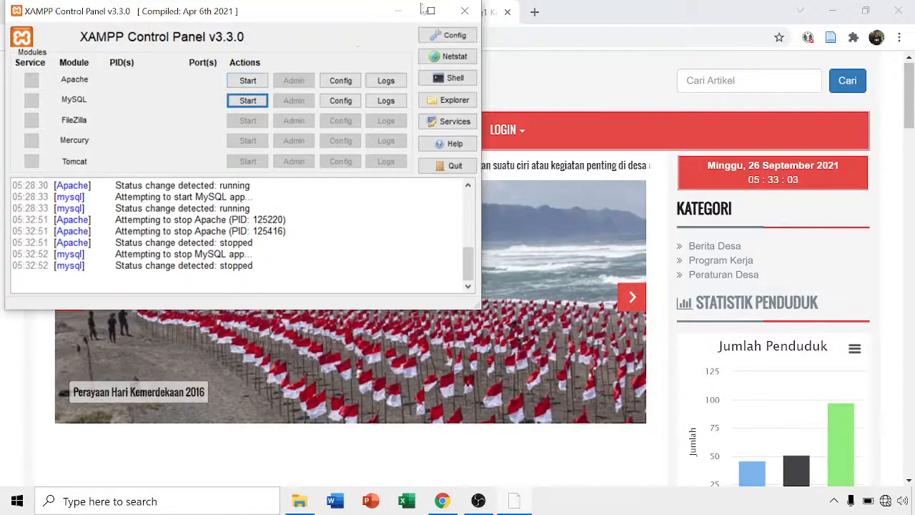
pyautogui.click(396, 10)
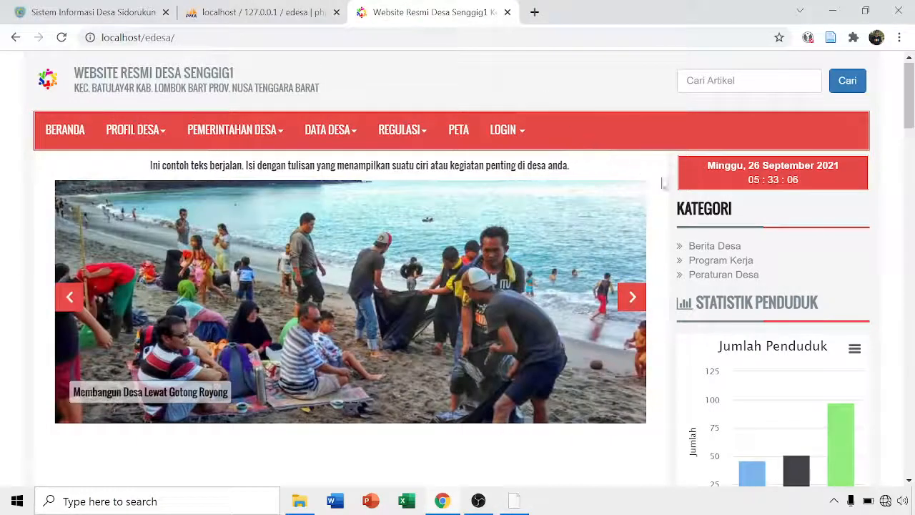